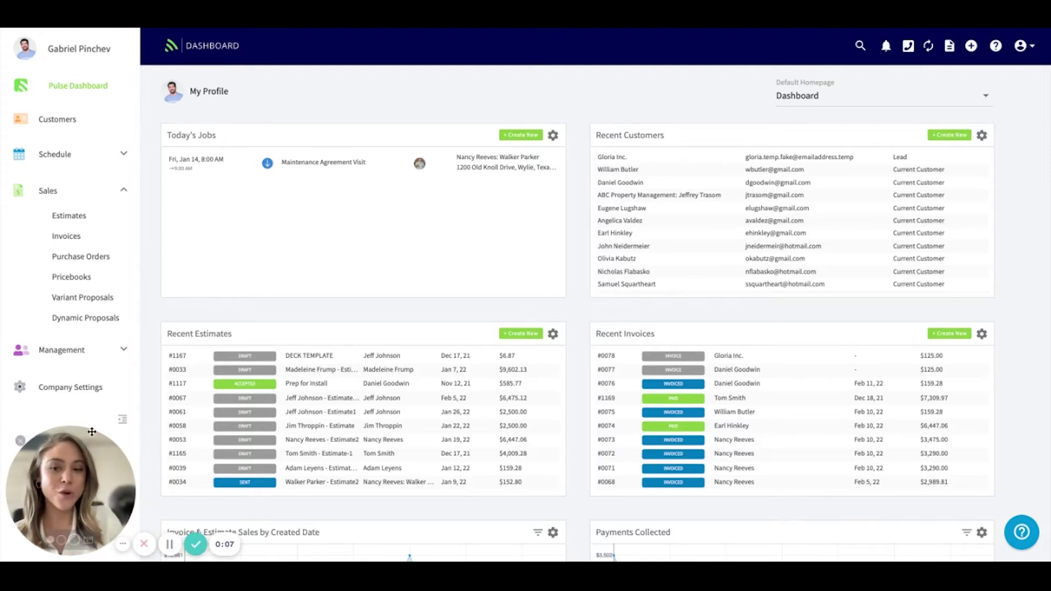
# Step: Open Company Settings' Features & Plugins list to locate the Dynamic Proposal feature
pyautogui.click(20, 441)
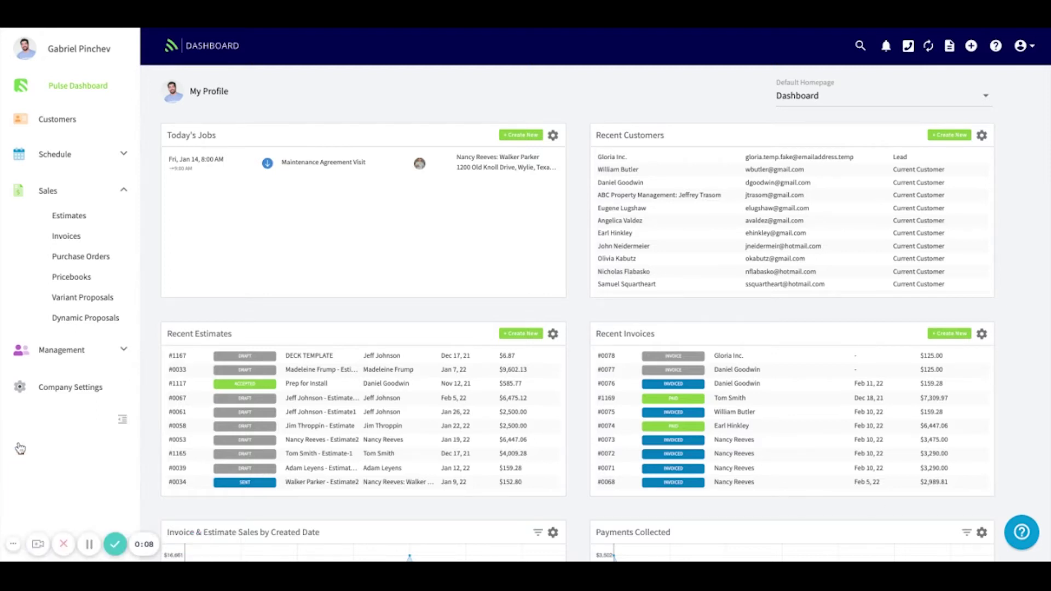
pyautogui.click(62, 387)
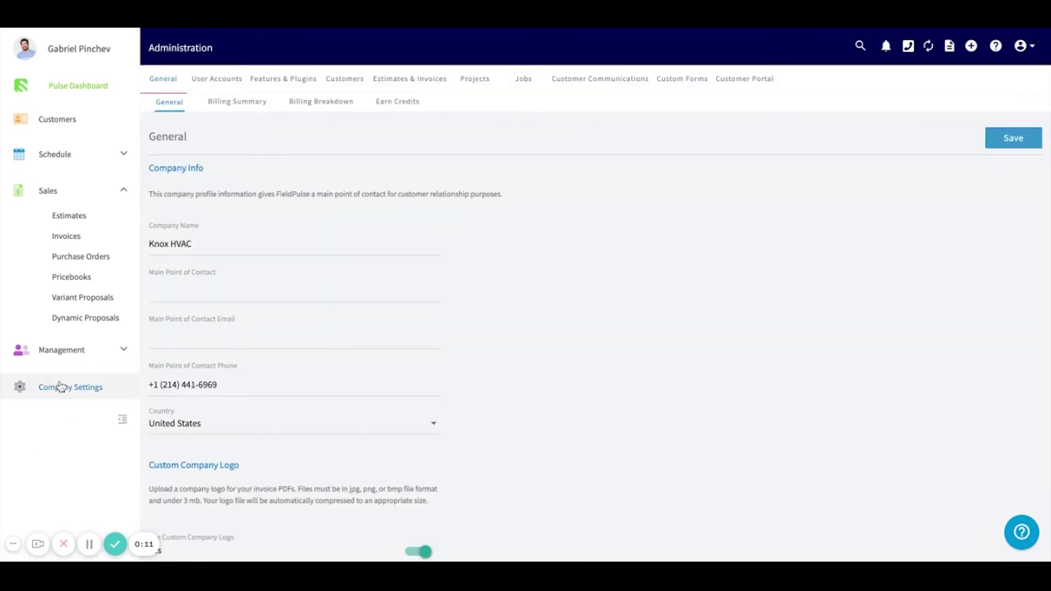
pyautogui.click(279, 80)
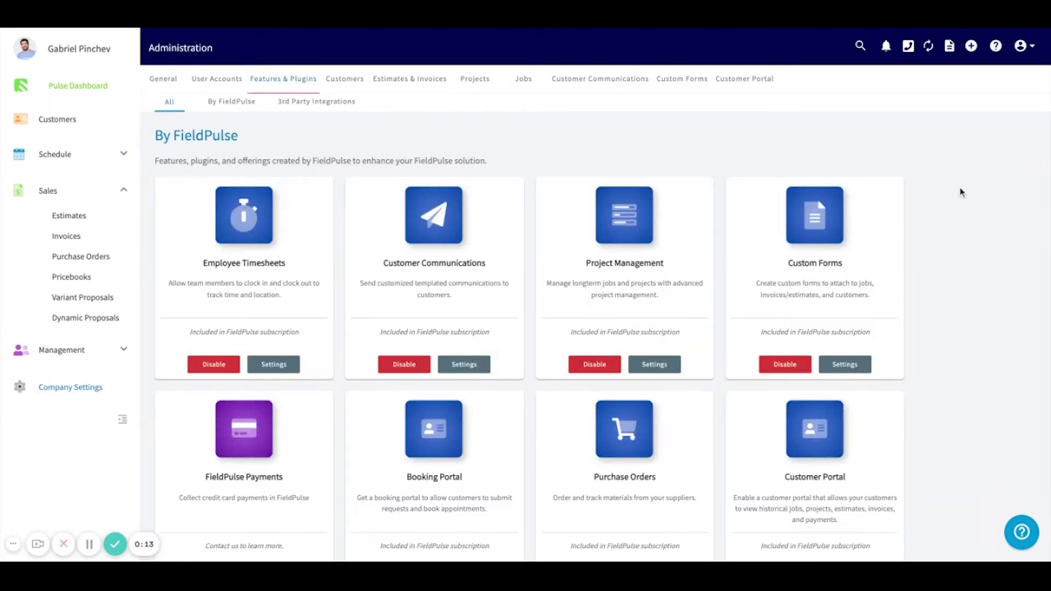
pyautogui.scroll(-5, 958, 216)
pyautogui.scroll(-3, 957, 218)
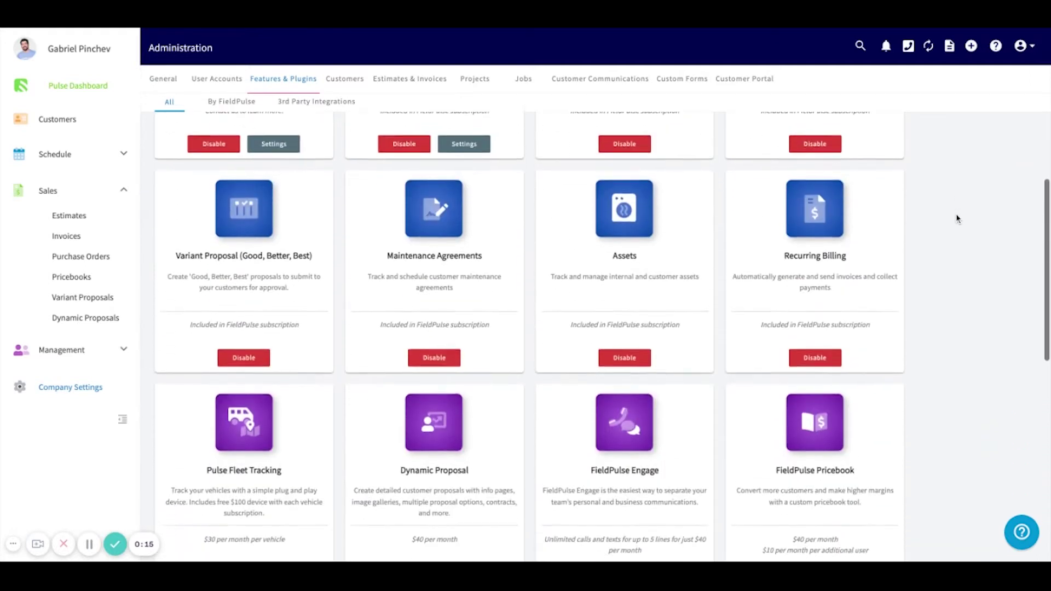
pyautogui.scroll(-2, 957, 218)
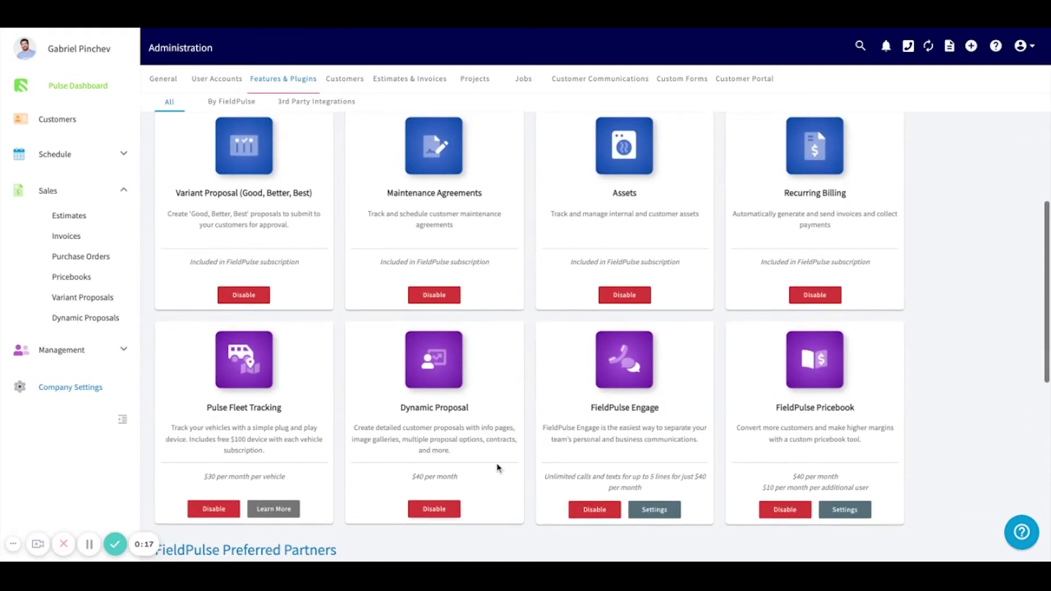
pyautogui.scroll(10, 474, 436)
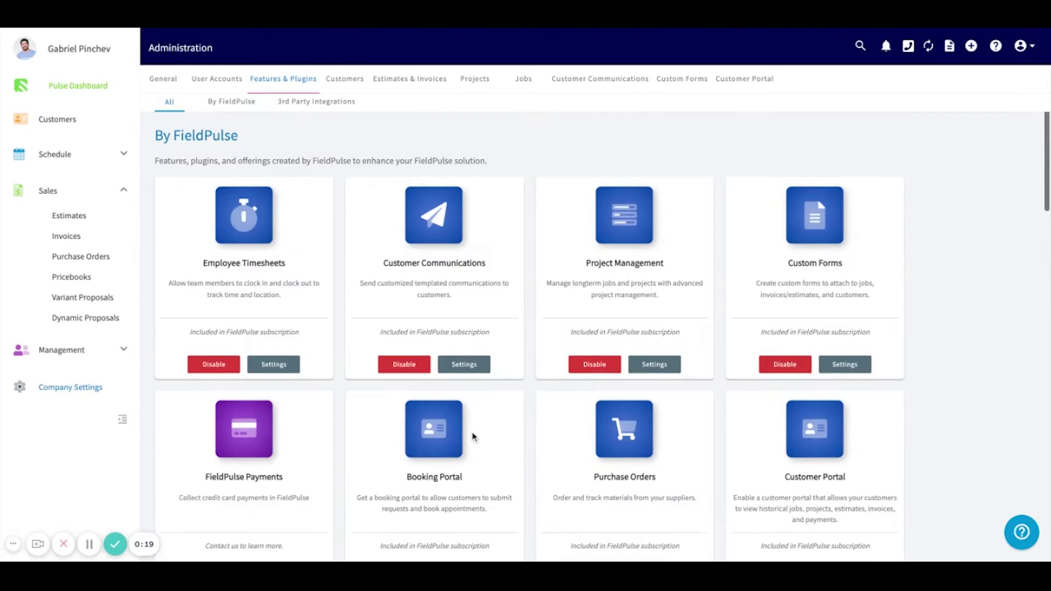
pyautogui.click(70, 327)
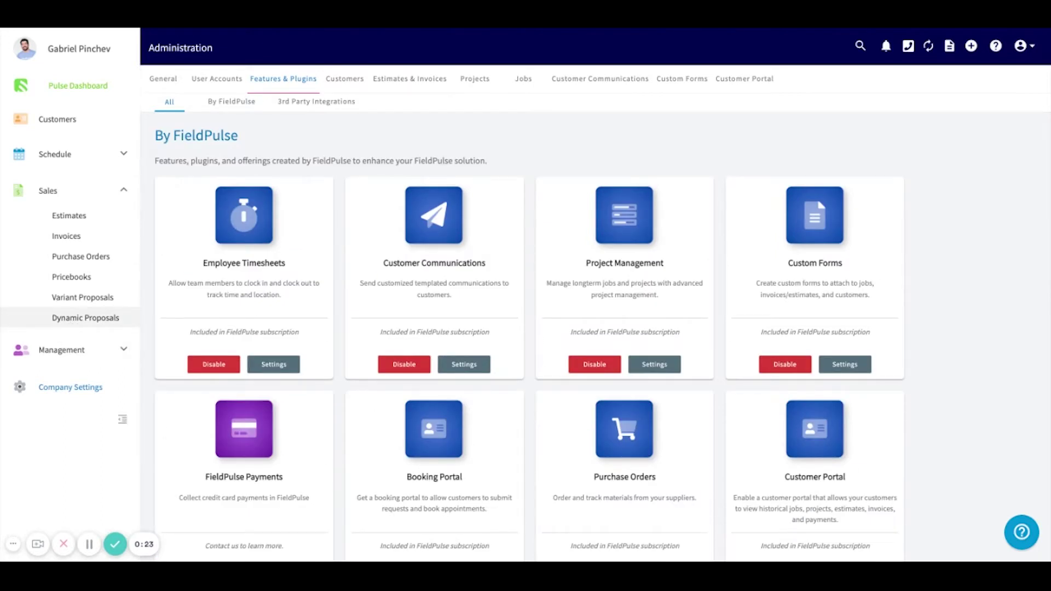
# Step: Open Sales > Dynamic Proposals and show only the Templates tab
pyautogui.click(85, 326)
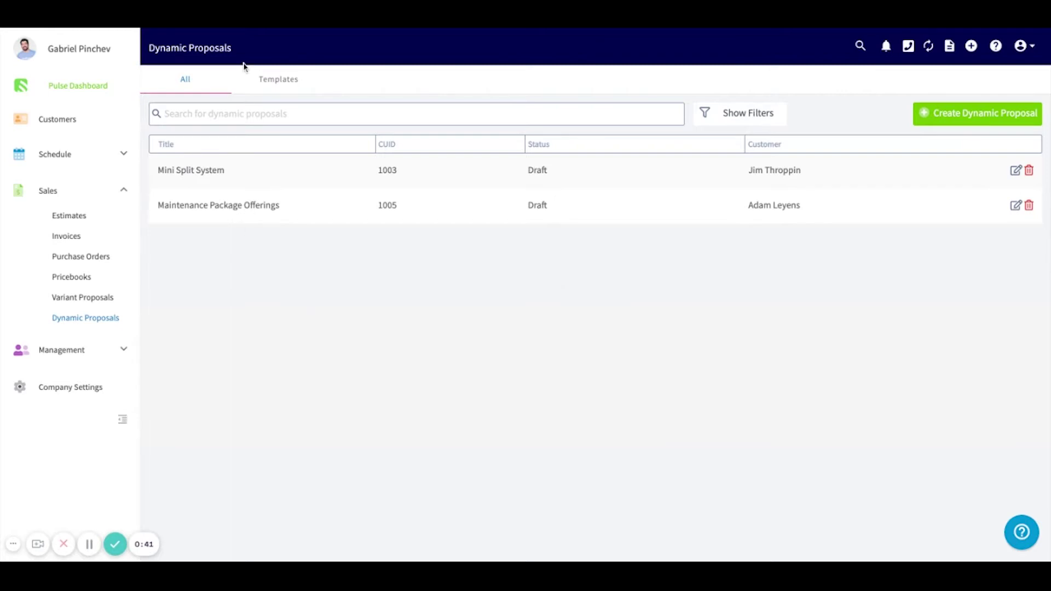
pyautogui.click(283, 88)
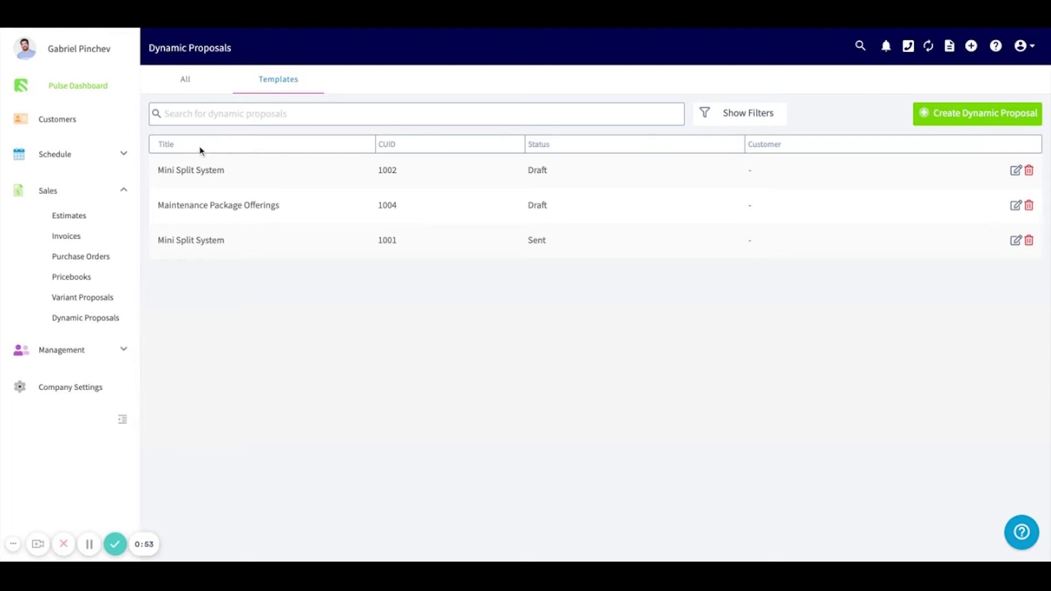
# Step: Open the Mini Split System template record and put it into edit mode
pyautogui.click(203, 238)
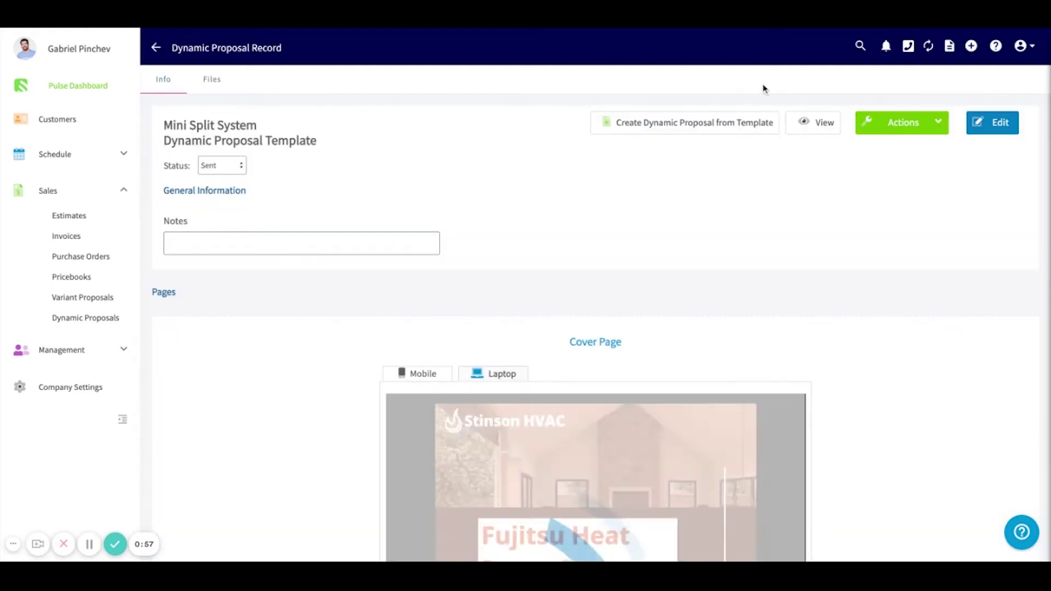
pyautogui.click(1001, 125)
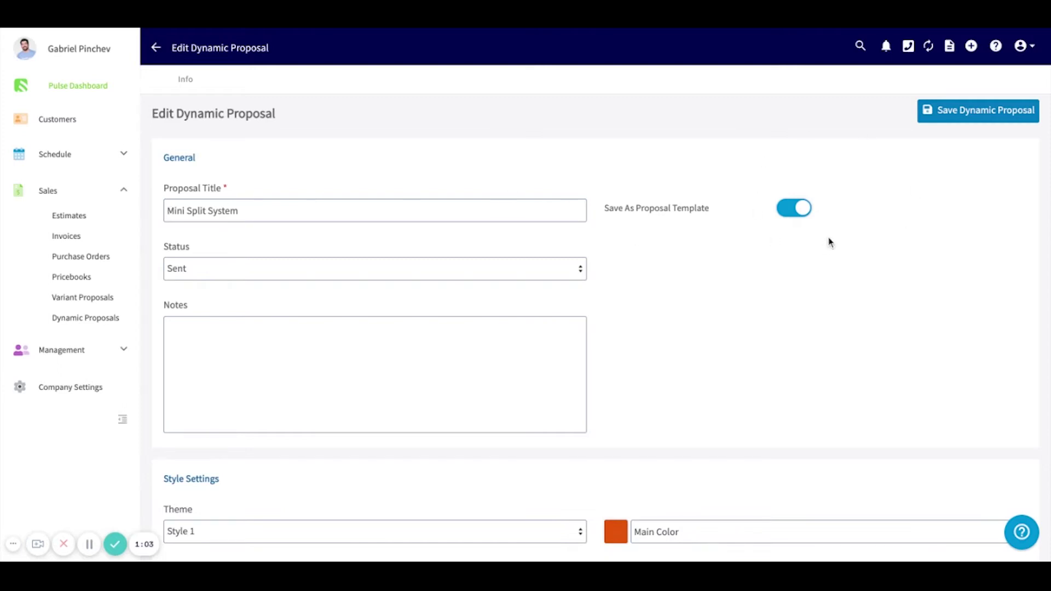
pyautogui.scroll(-2, 657, 214)
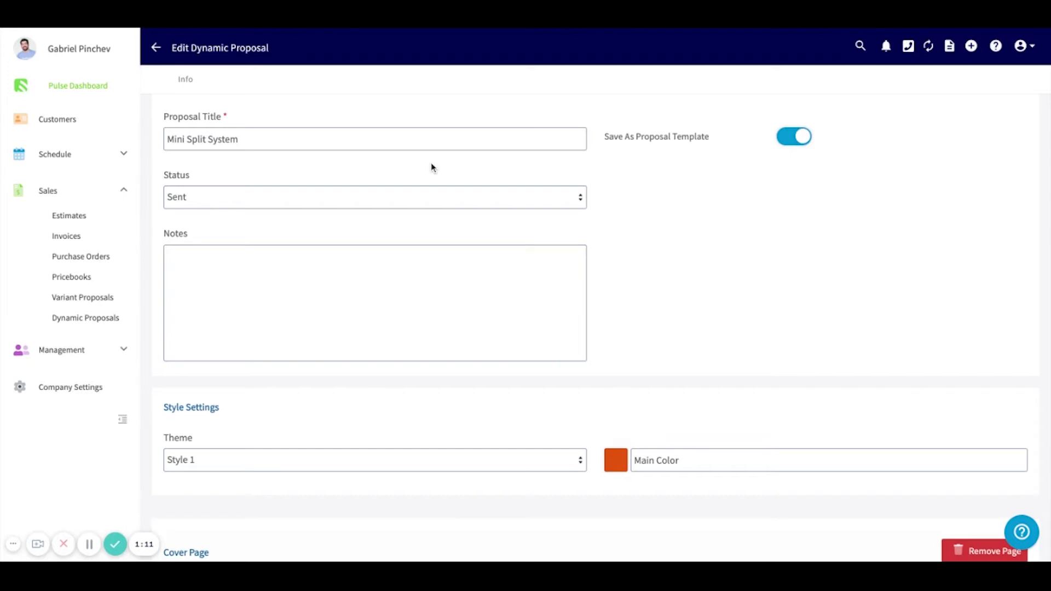
pyautogui.scroll(-3, 431, 168)
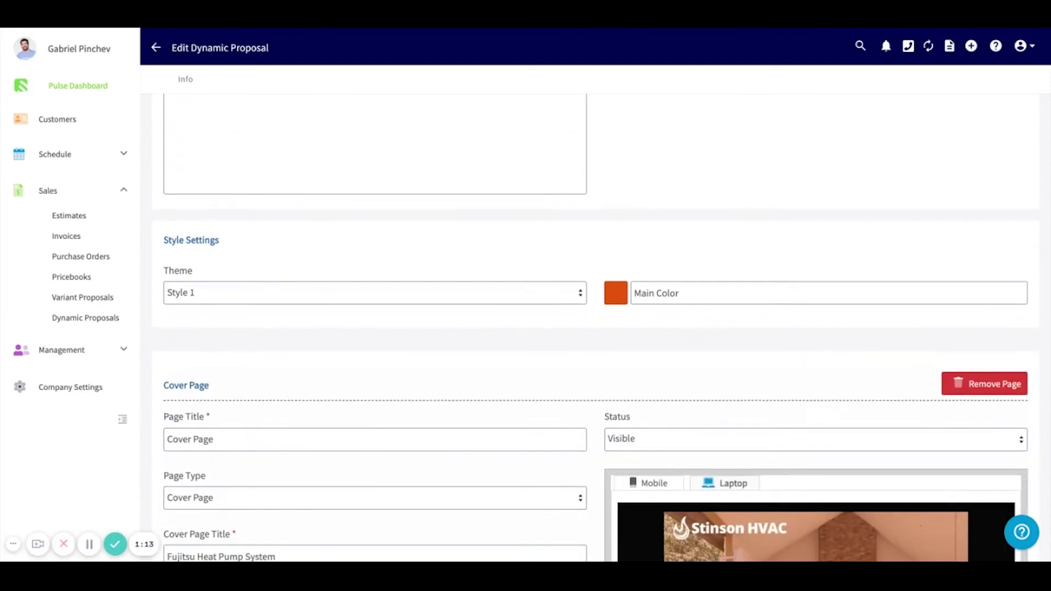
pyautogui.scroll(-3, 532, 187)
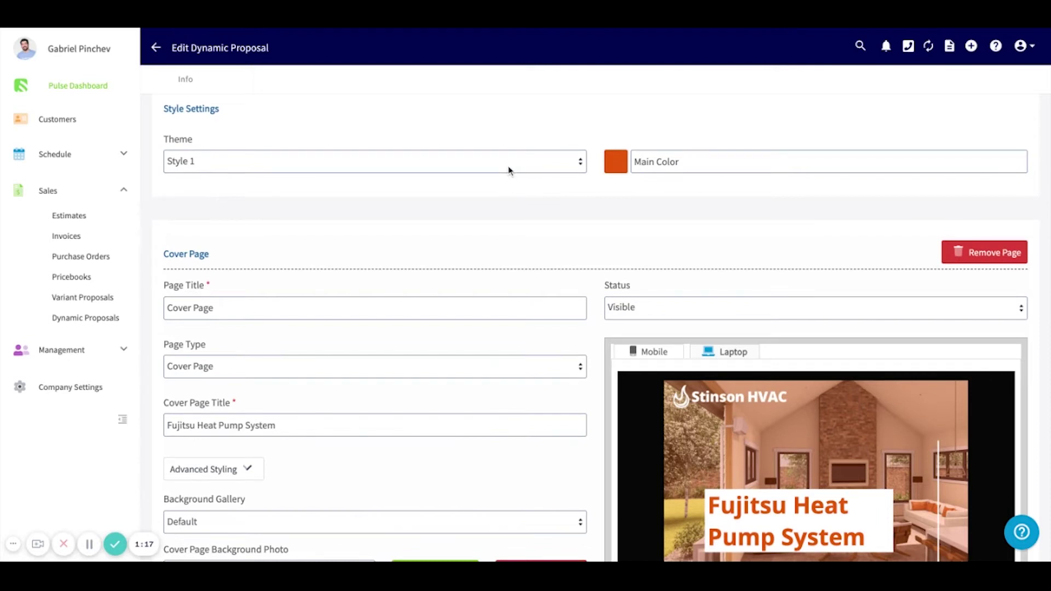
pyautogui.scroll(1, 436, 151)
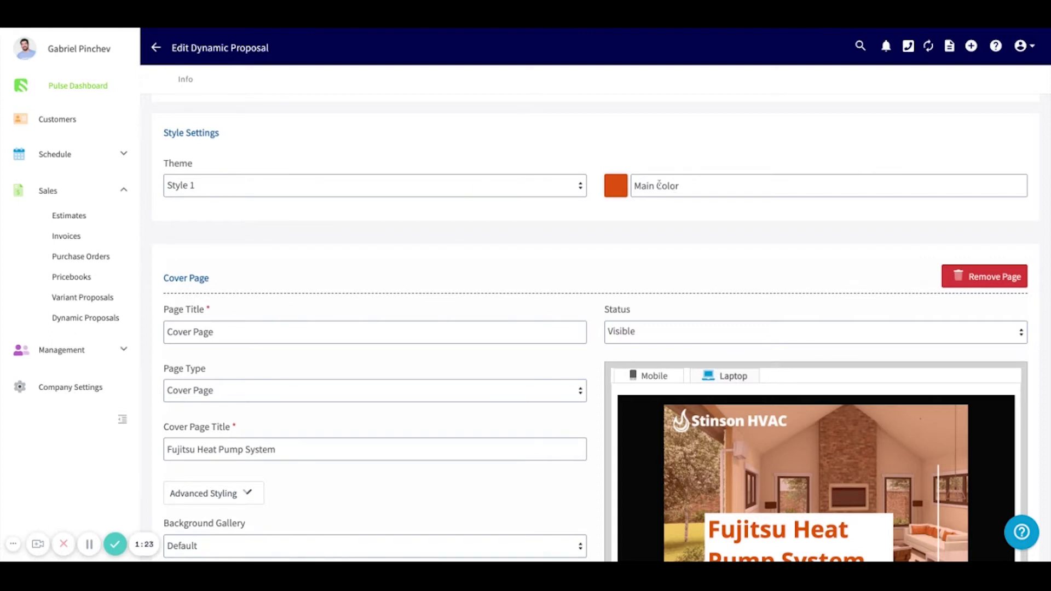
pyautogui.click(616, 187)
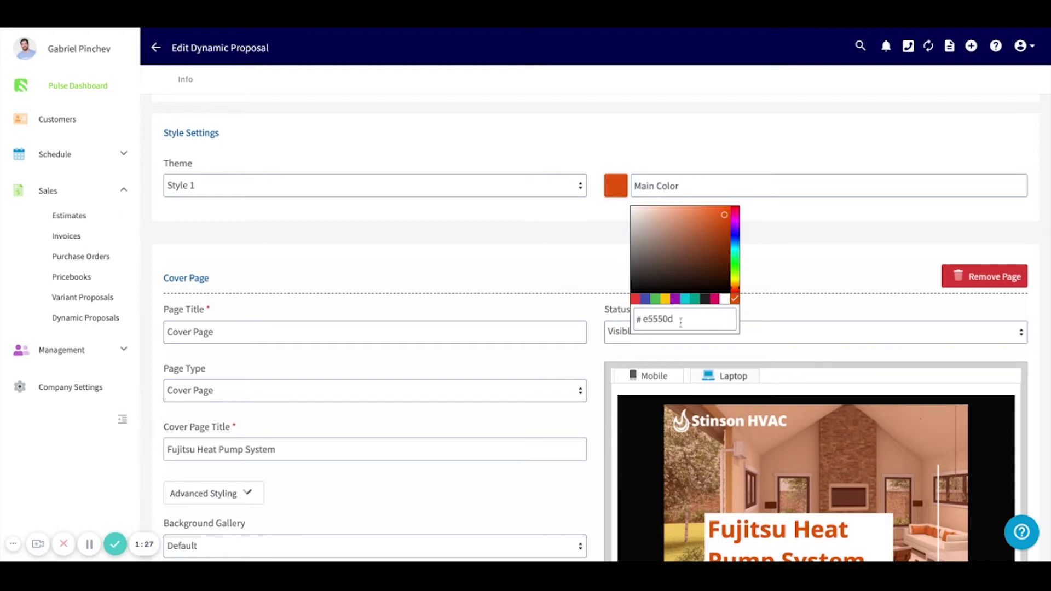
pyautogui.click(585, 233)
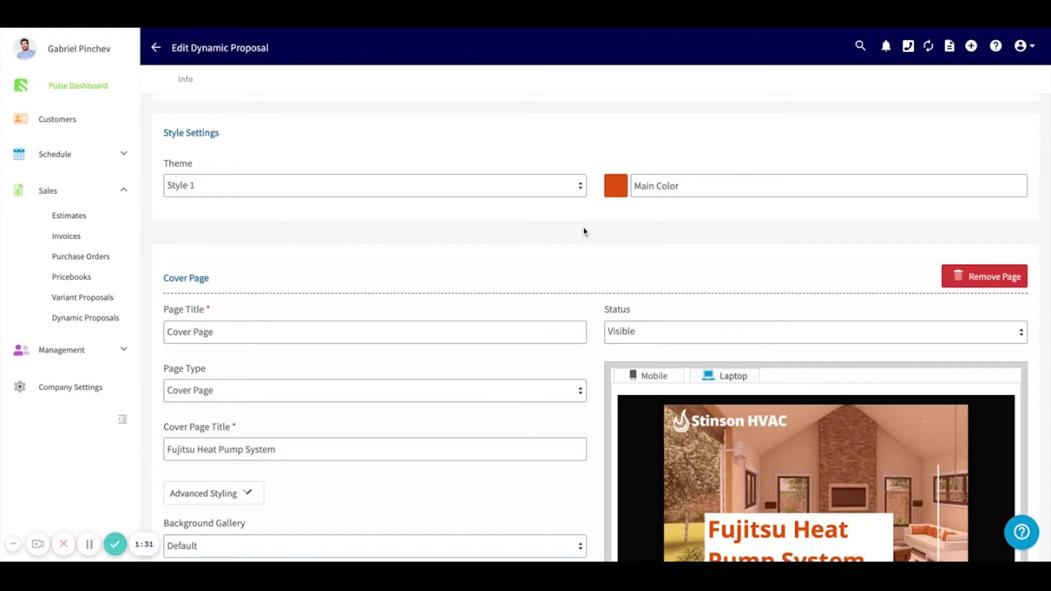
pyautogui.scroll(-3, 595, 329)
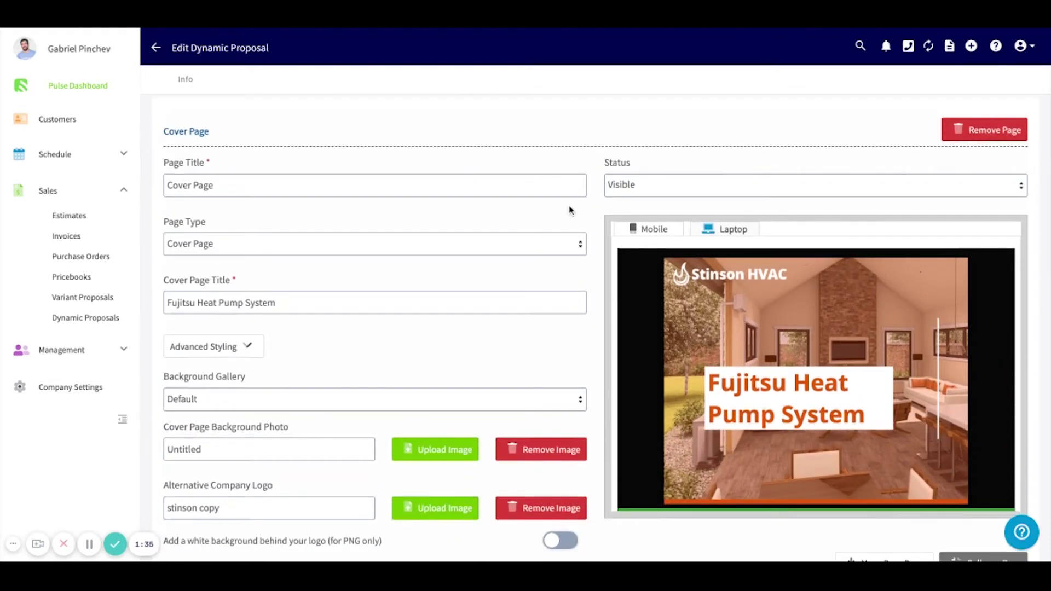
pyautogui.scroll(1, 569, 210)
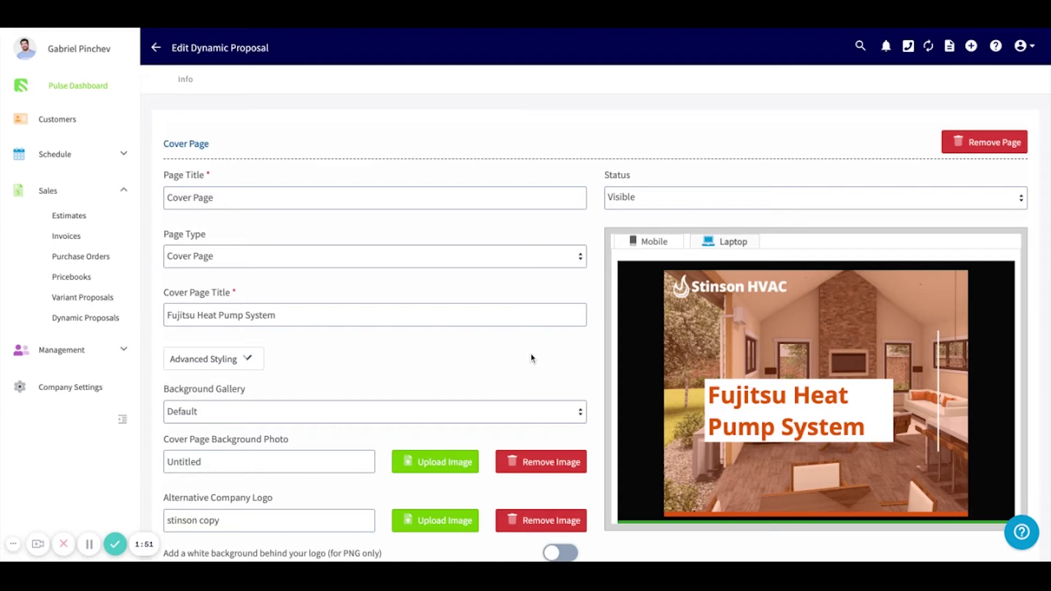
pyautogui.scroll(-1, 531, 358)
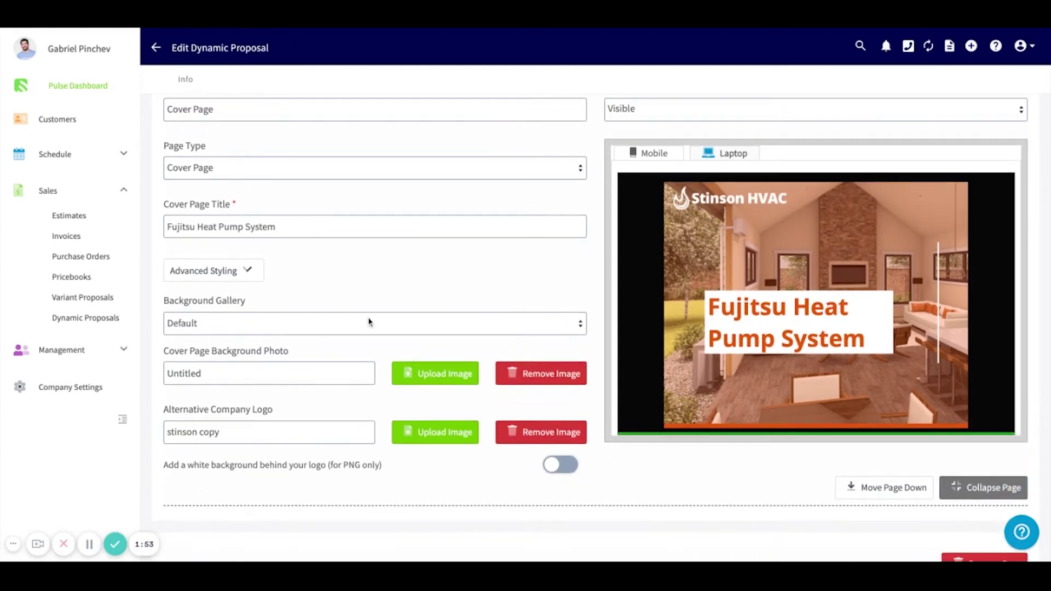
# Step: Expand cover page Advanced Styling, browse customer text colours, and try Textures 4 then HVAC galleries
pyautogui.click(214, 275)
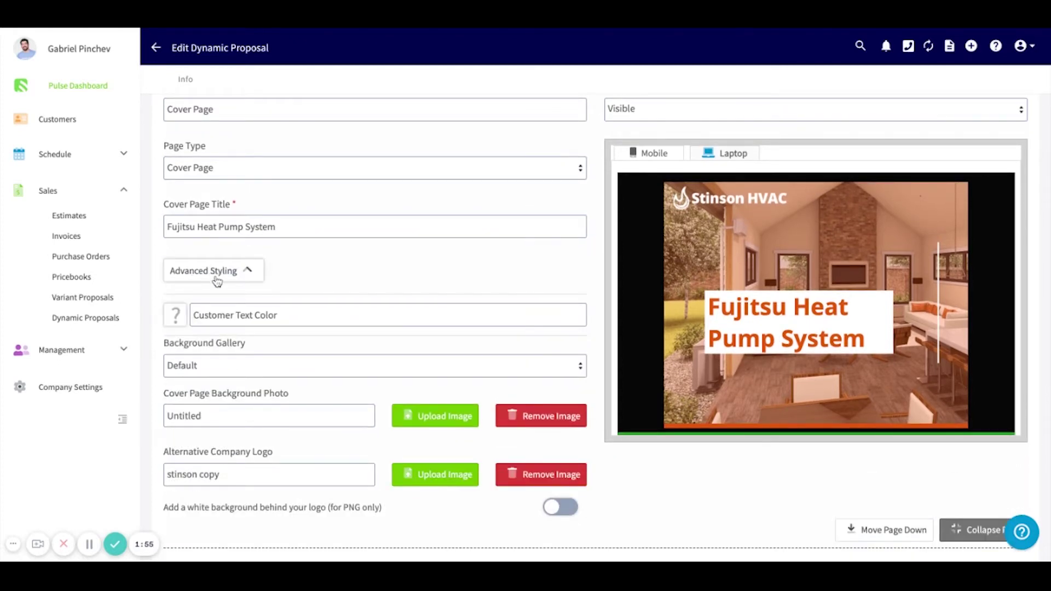
pyautogui.click(243, 314)
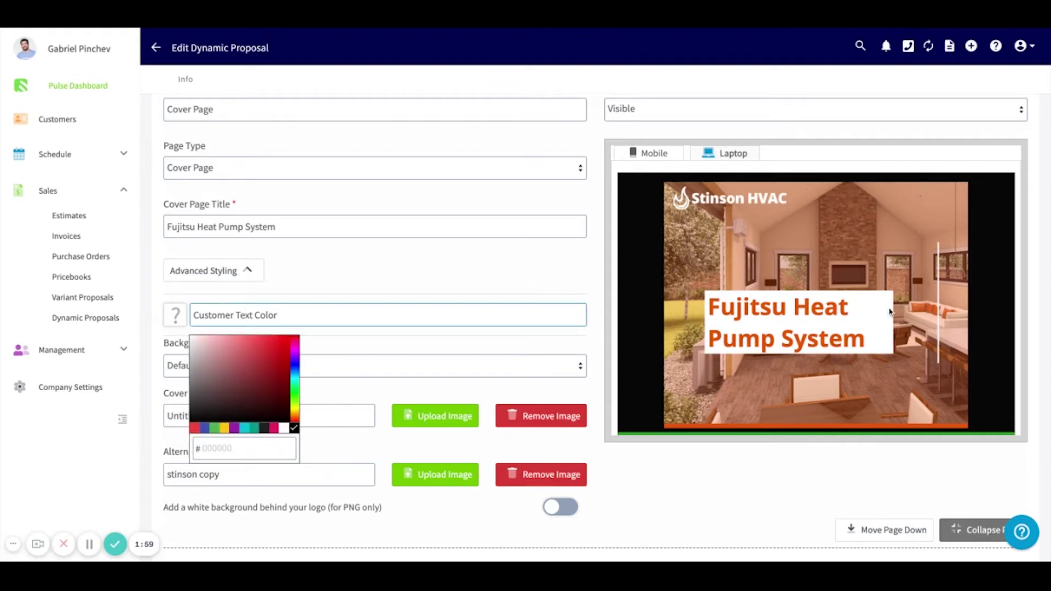
pyautogui.click(555, 272)
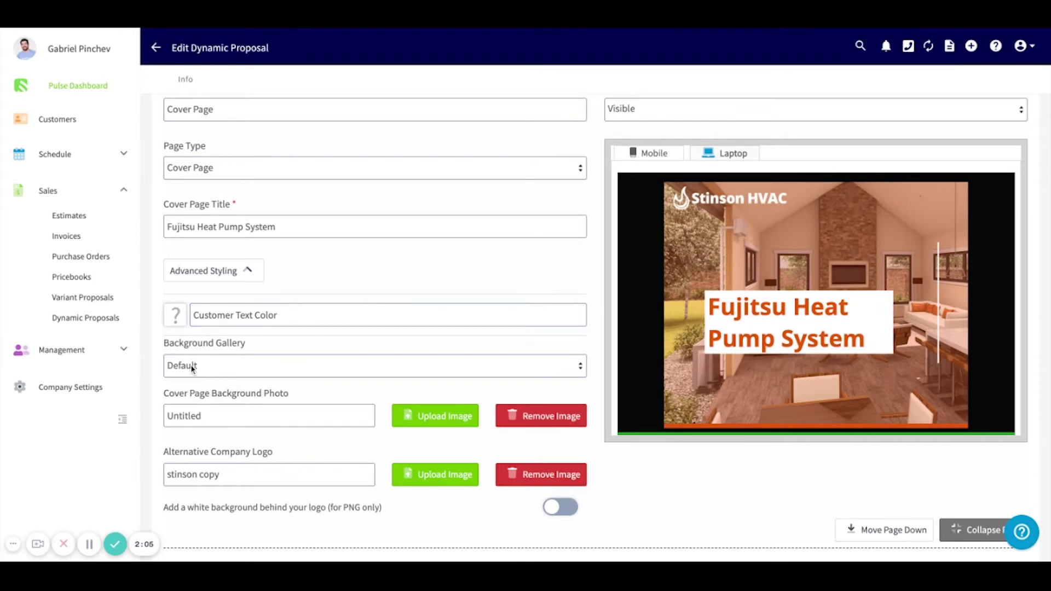
pyautogui.click(212, 351)
pyautogui.click(210, 372)
pyautogui.scroll(-2, 312, 335)
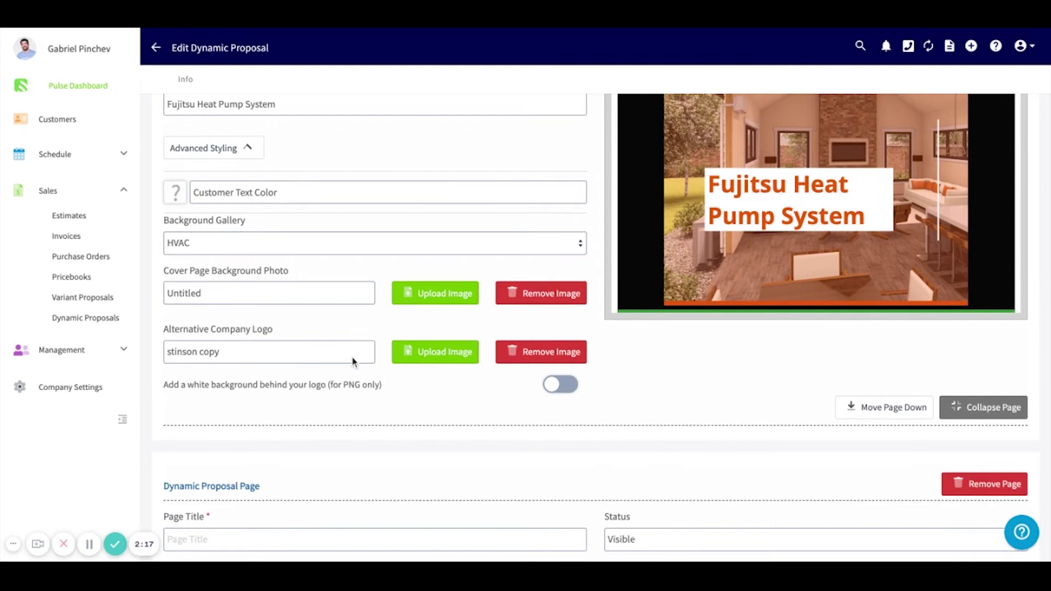
pyautogui.scroll(1, 353, 362)
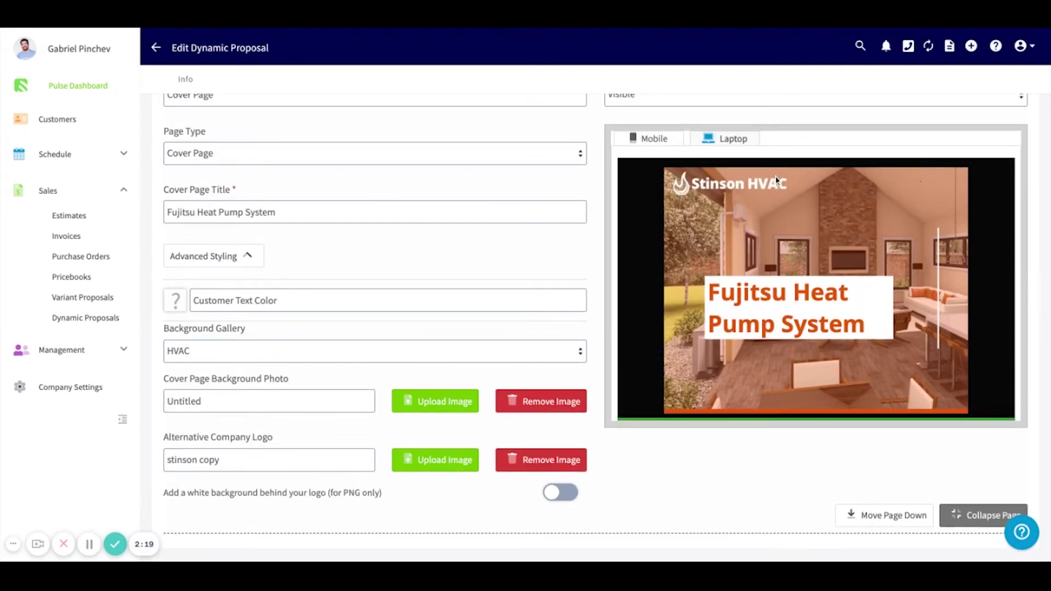
# Step: Try and remove the logo's white background, collapse Advanced Styling, and choose the HVAC 2 gallery
pyautogui.click(555, 500)
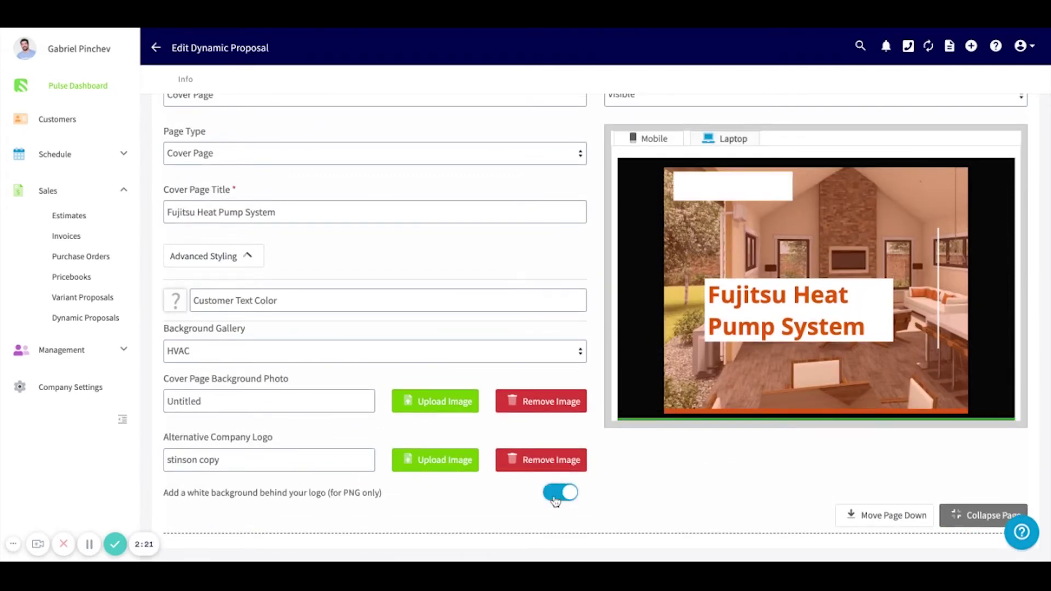
pyautogui.click(555, 495)
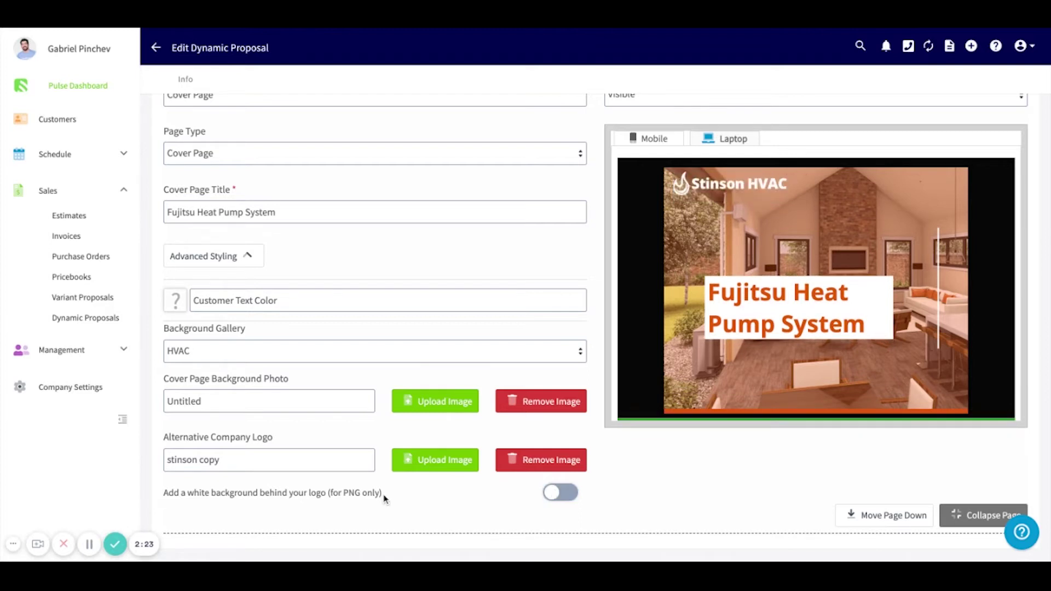
pyautogui.scroll(-2, 383, 498)
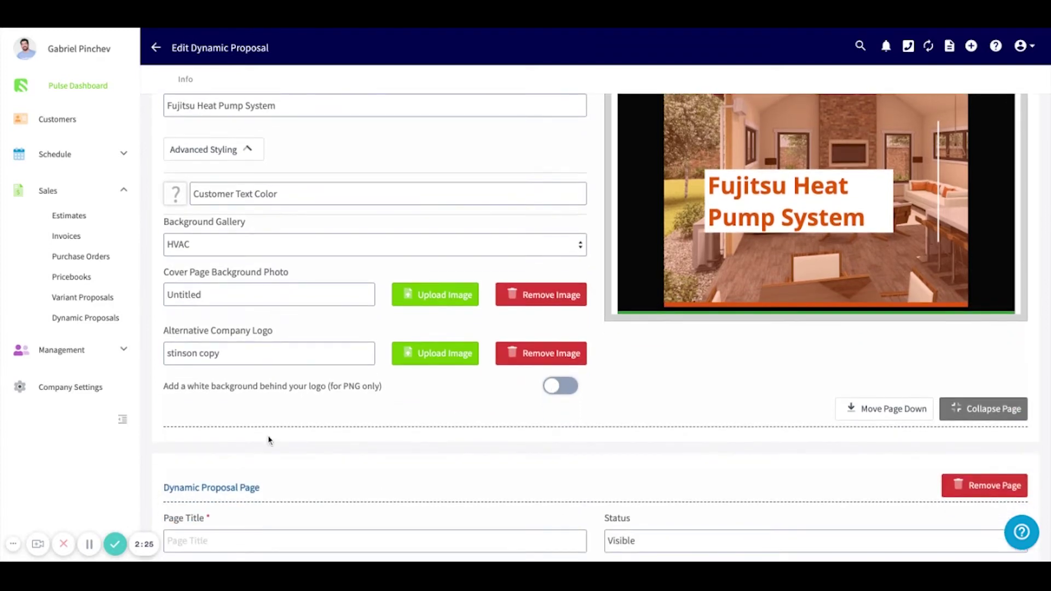
pyautogui.scroll(3, 368, 415)
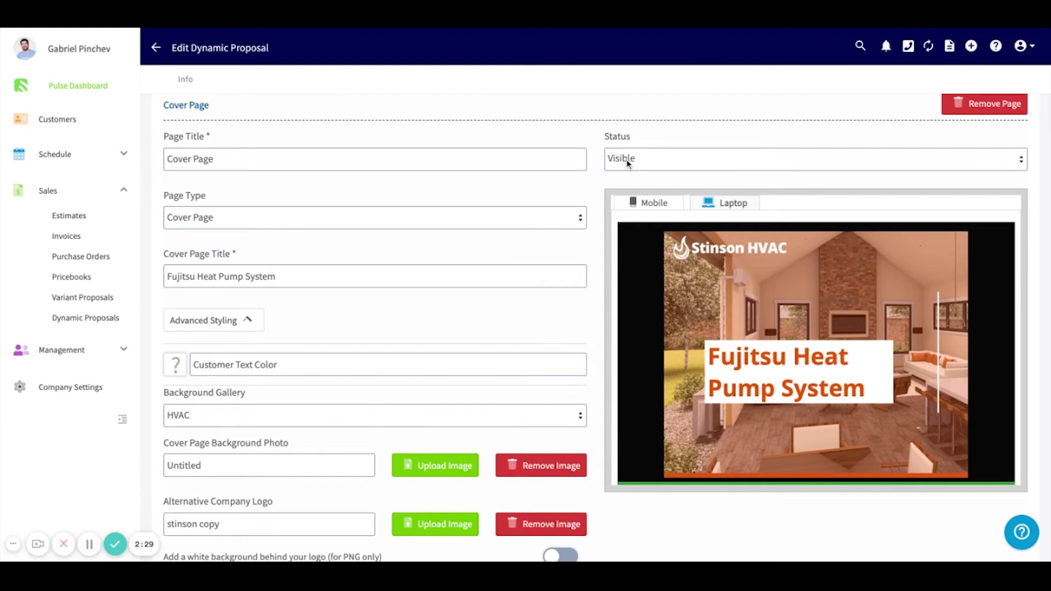
pyautogui.click(246, 320)
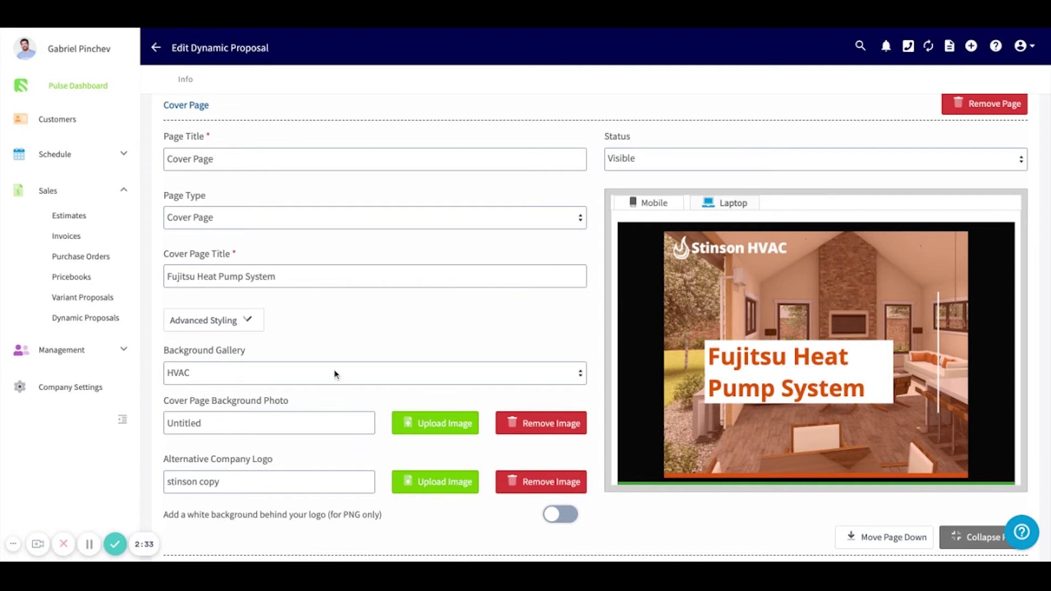
pyautogui.click(318, 396)
pyautogui.scroll(-1, 395, 347)
pyautogui.scroll(1, 395, 347)
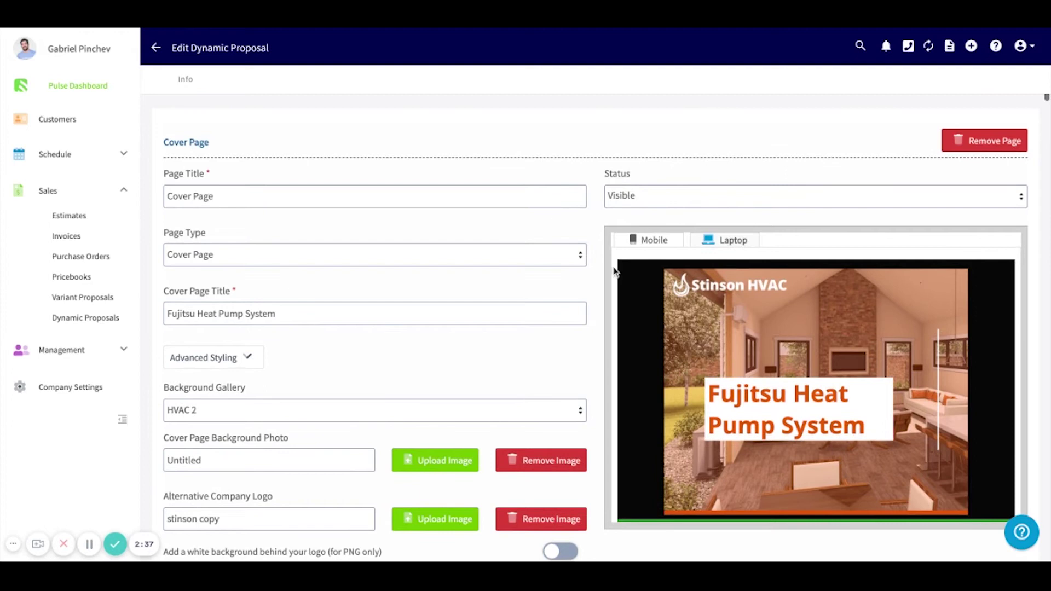
pyautogui.scroll(-3, 394, 381)
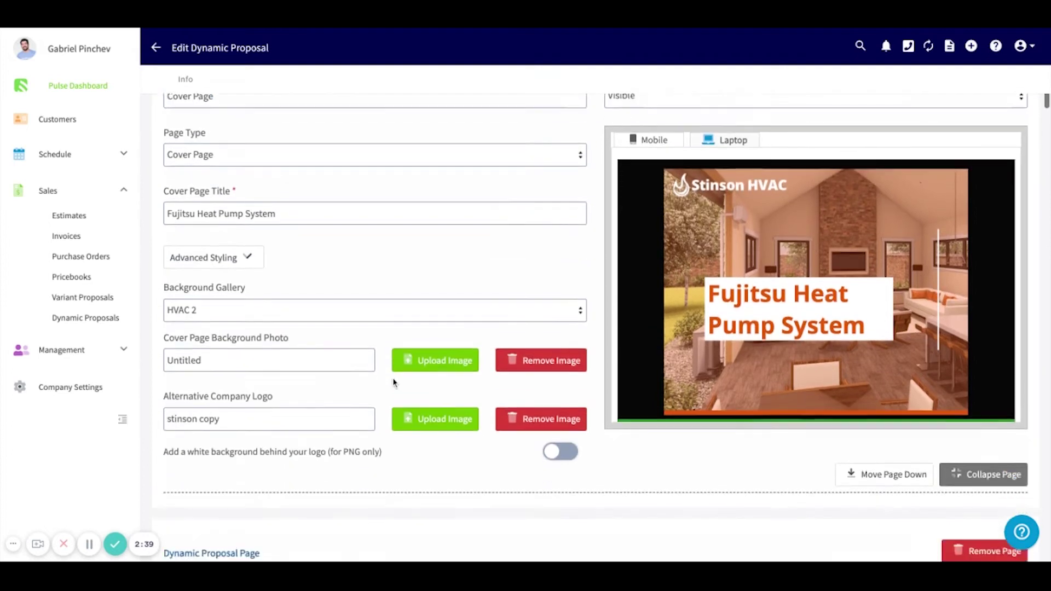
pyautogui.scroll(-5, 393, 381)
pyautogui.scroll(-1, 393, 381)
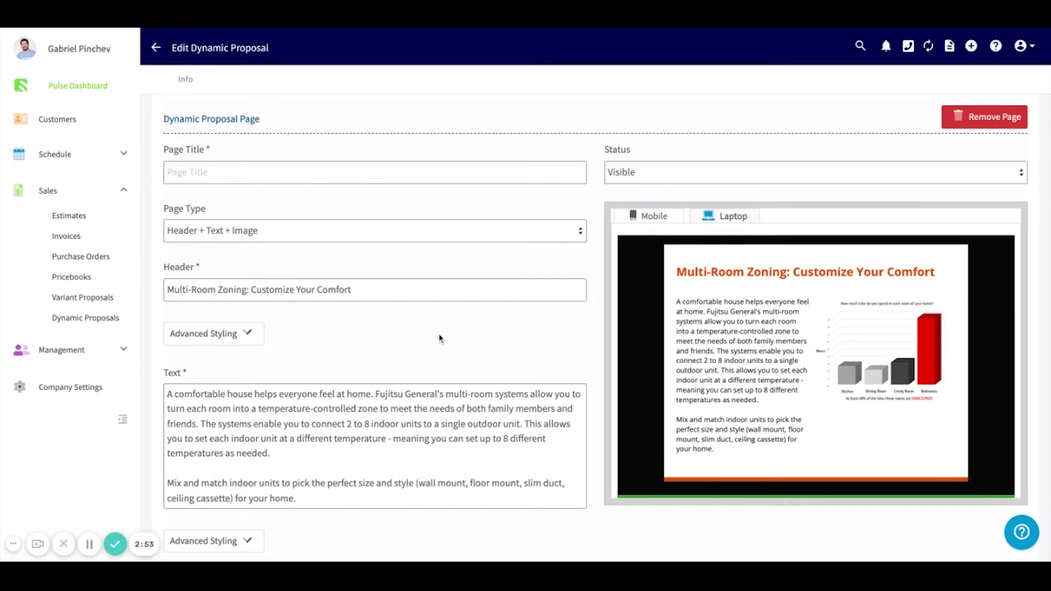
pyautogui.scroll(-1, 439, 339)
pyautogui.scroll(-2, 439, 338)
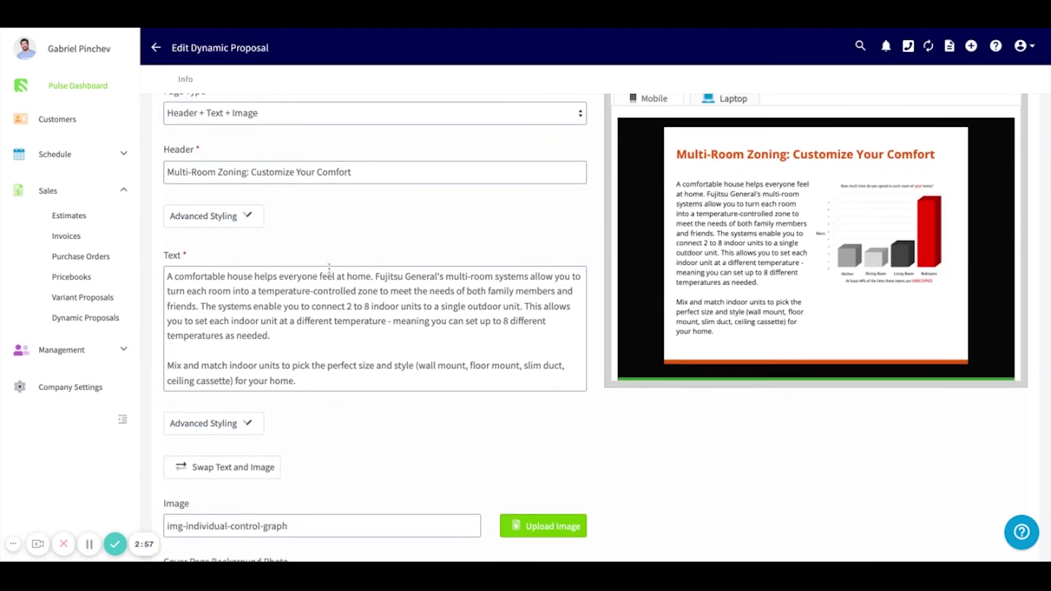
pyautogui.scroll(-2, 328, 271)
pyautogui.scroll(-1, 329, 272)
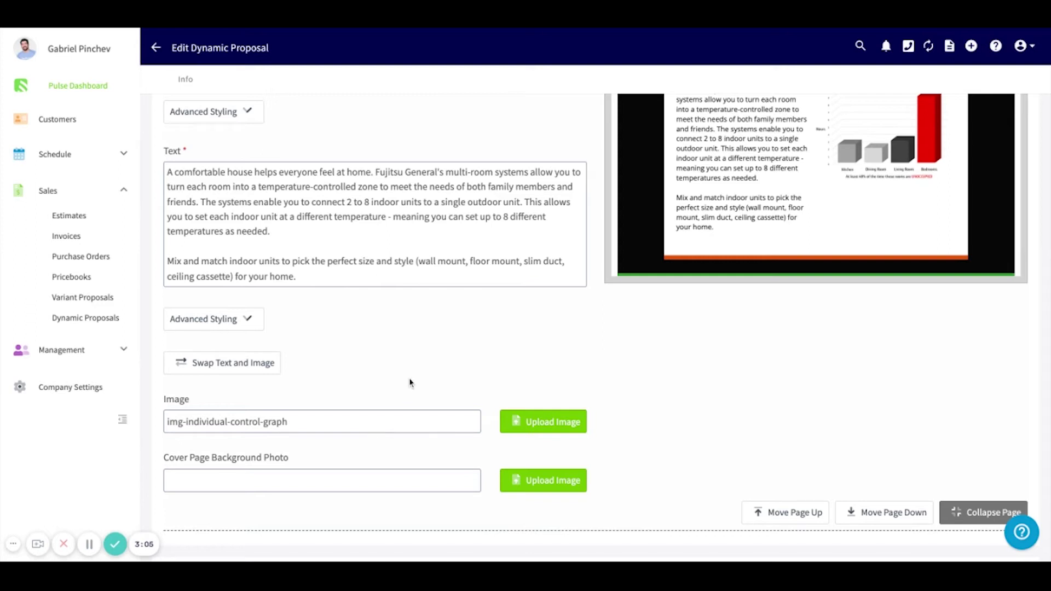
pyautogui.scroll(-1, 868, 377)
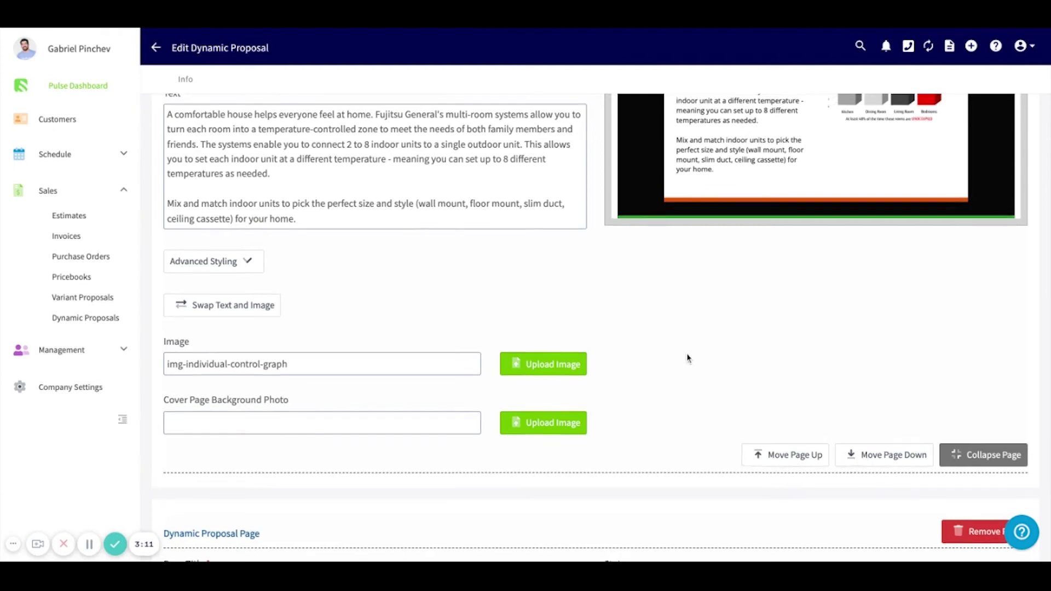
pyautogui.scroll(-8, 687, 359)
pyautogui.scroll(6, 756, 226)
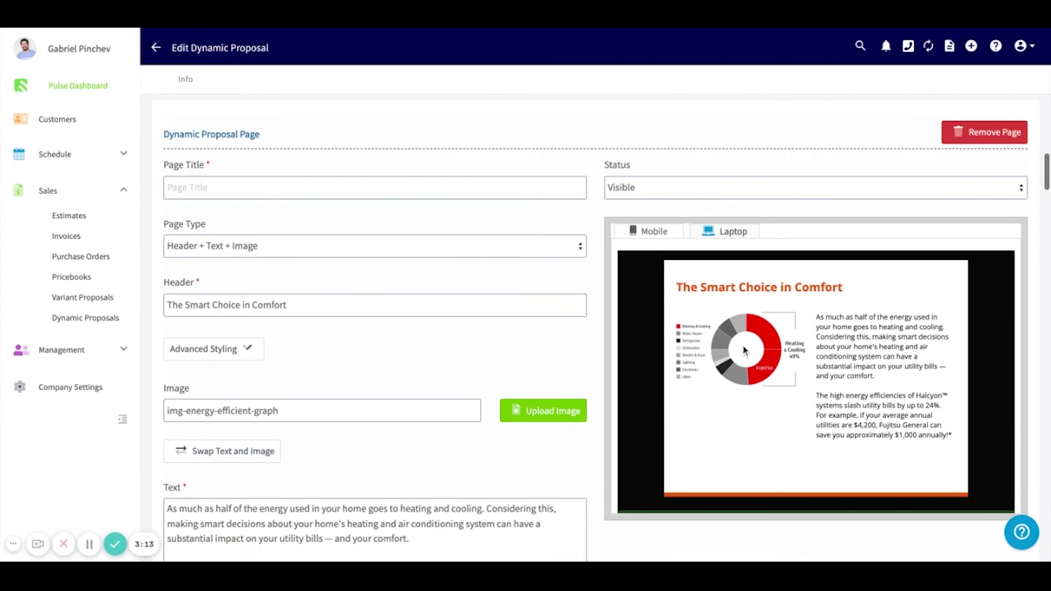
pyautogui.scroll(5, 742, 189)
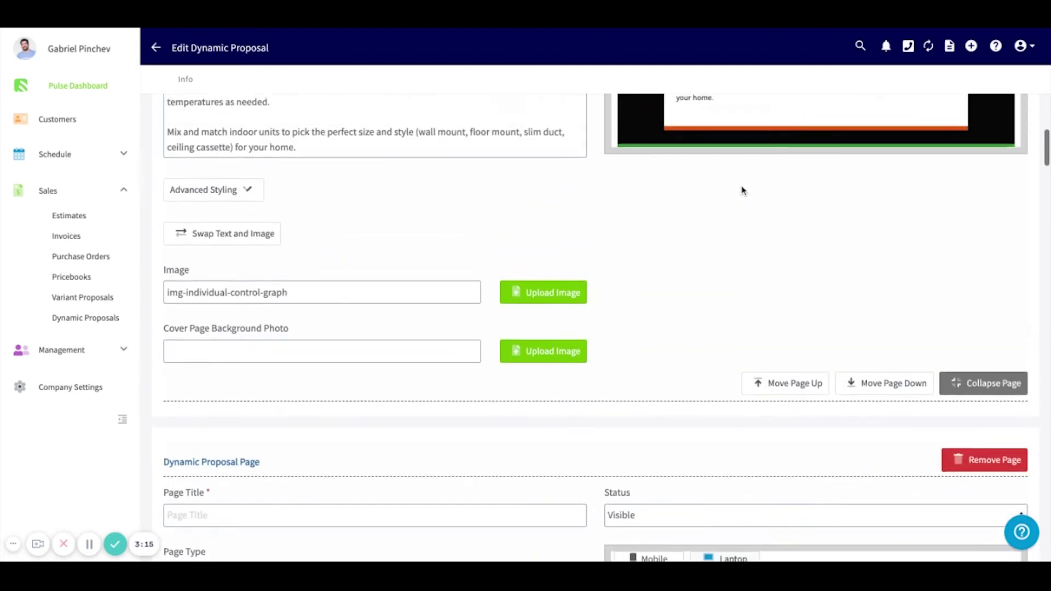
pyautogui.scroll(3, 741, 190)
pyautogui.scroll(1, 849, 356)
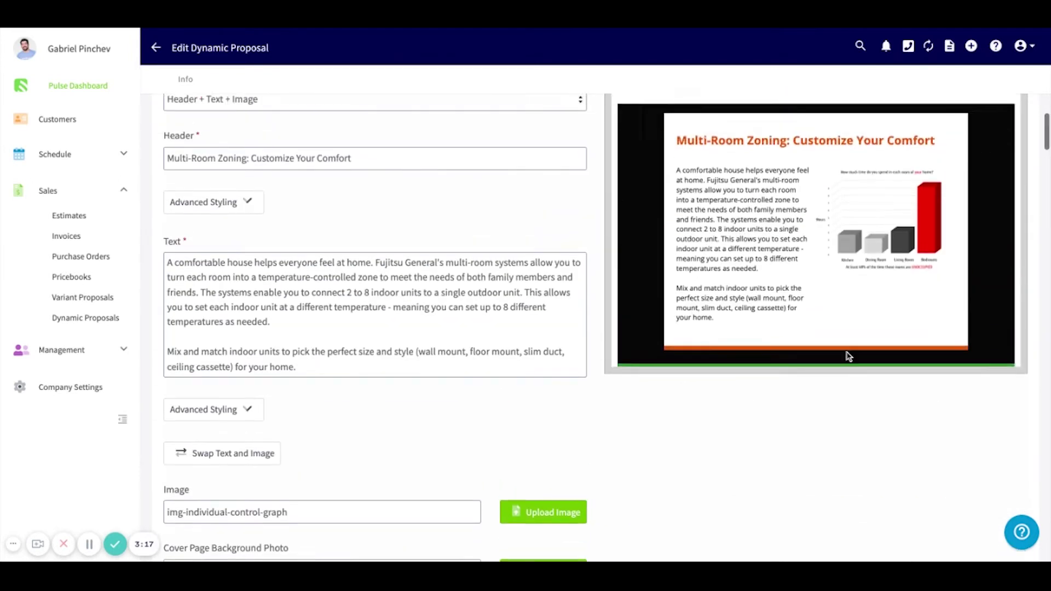
pyautogui.scroll(-3, 720, 498)
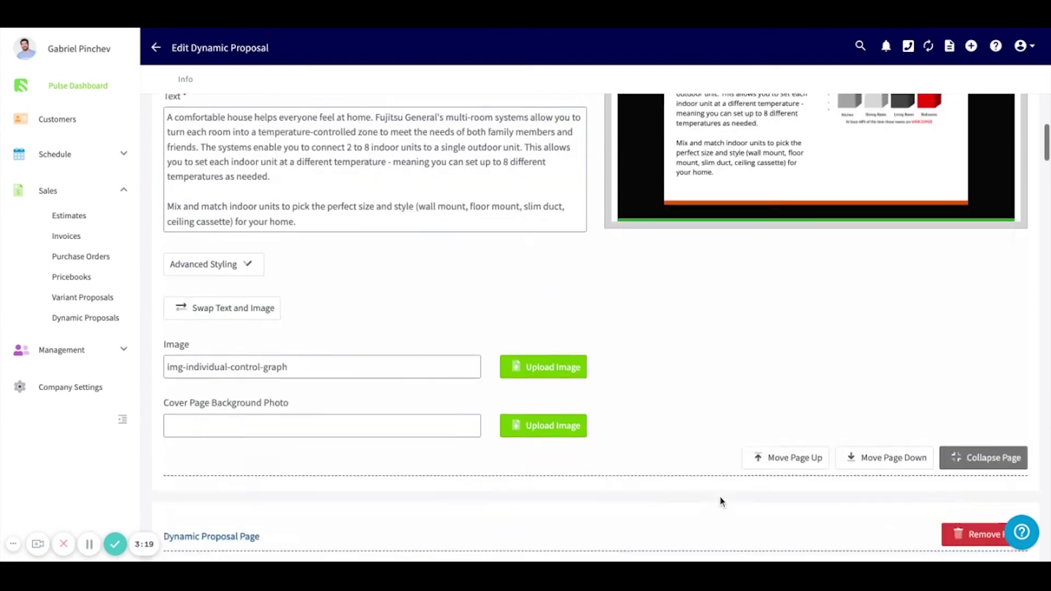
pyautogui.scroll(-6, 720, 501)
pyautogui.scroll(1, 720, 499)
pyautogui.scroll(2, 461, 351)
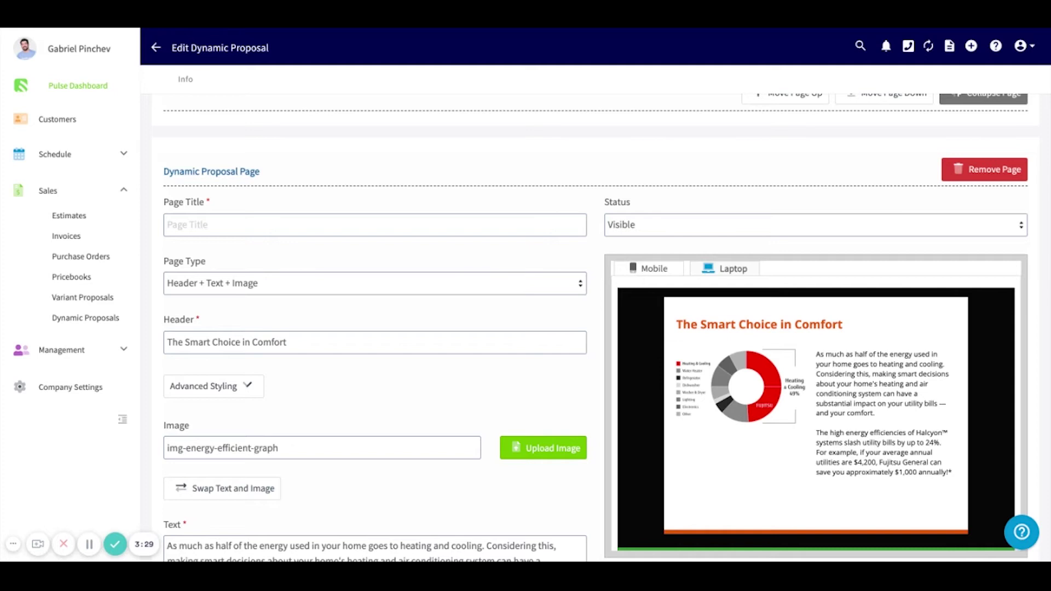
pyautogui.scroll(-1, 430, 381)
pyautogui.scroll(4, 429, 381)
pyautogui.scroll(-1, 429, 382)
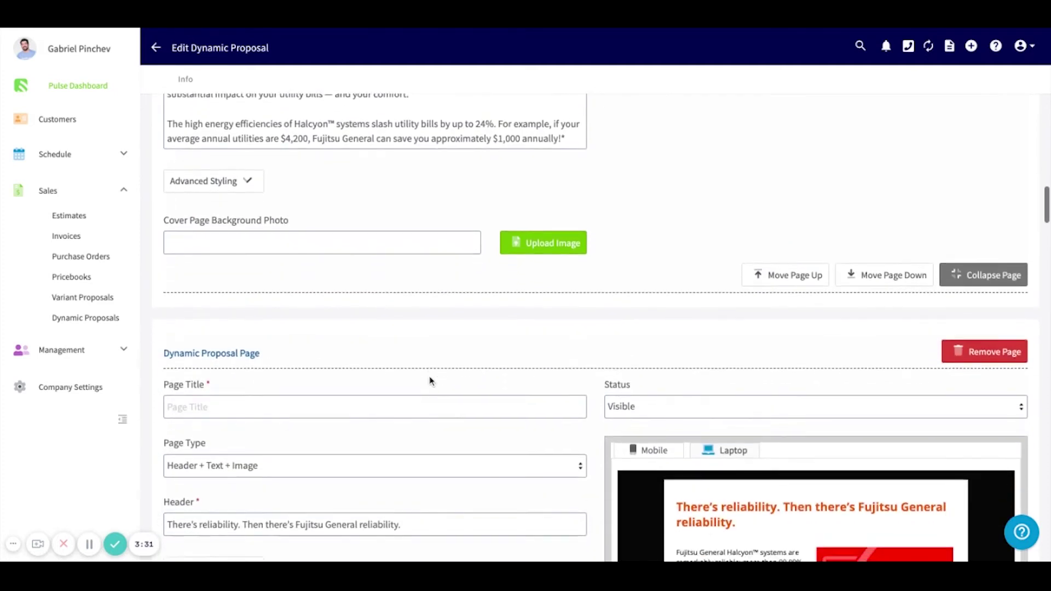
pyautogui.scroll(-4, 430, 381)
pyautogui.scroll(-1, 430, 381)
pyautogui.scroll(-3, 429, 381)
pyautogui.scroll(-3, 430, 381)
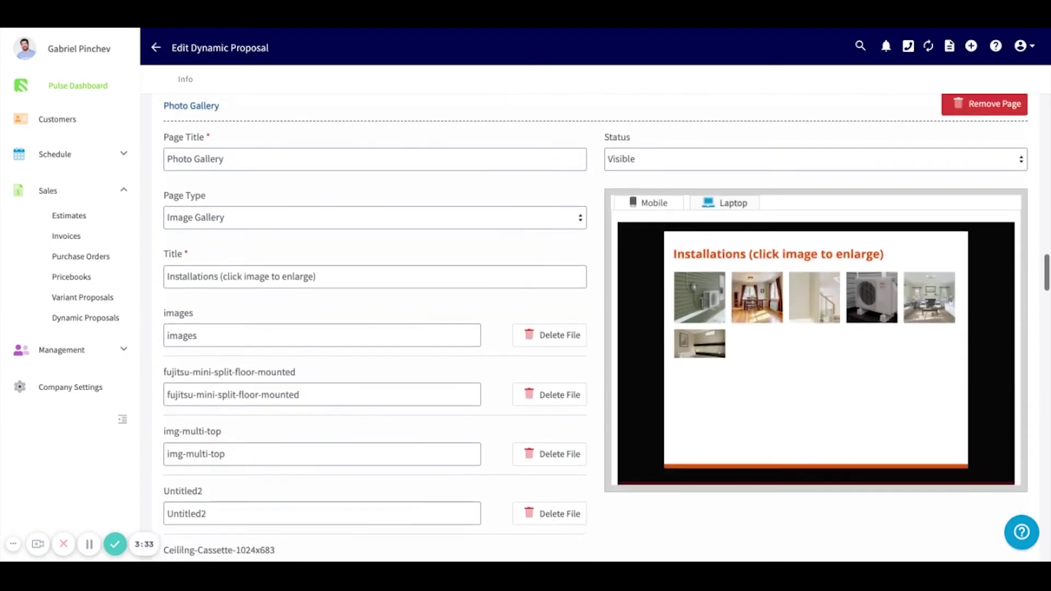
pyautogui.scroll(-1, 430, 381)
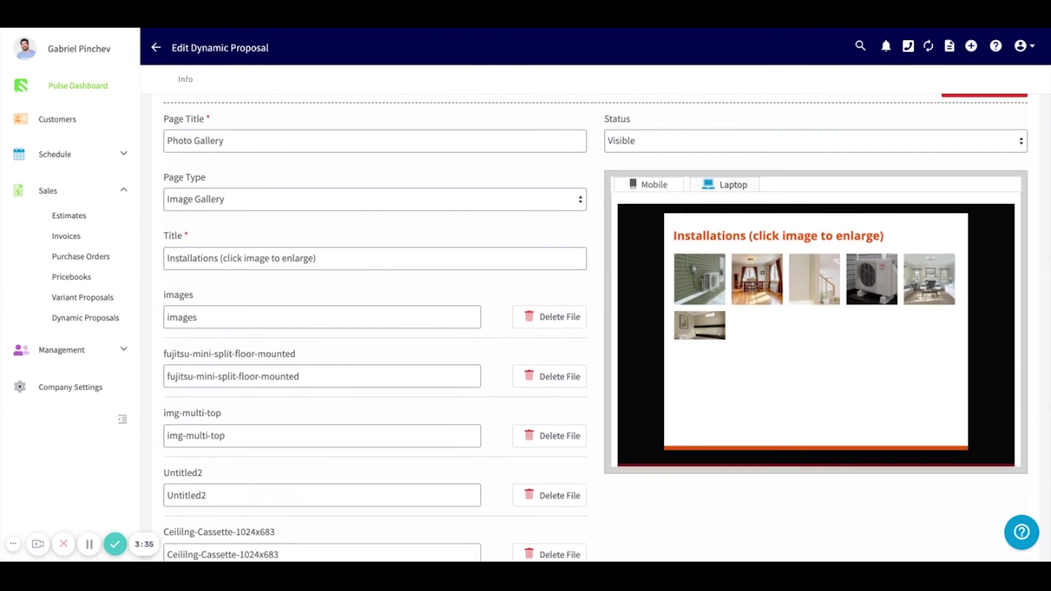
pyautogui.scroll(1, 607, 327)
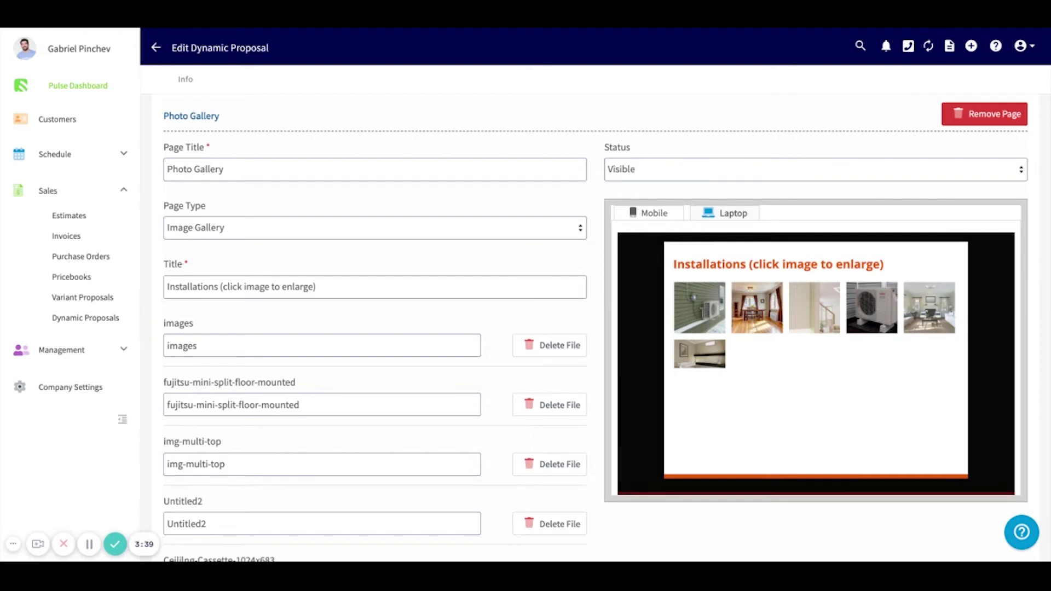
pyautogui.scroll(-2, 401, 354)
pyautogui.scroll(-3, 394, 425)
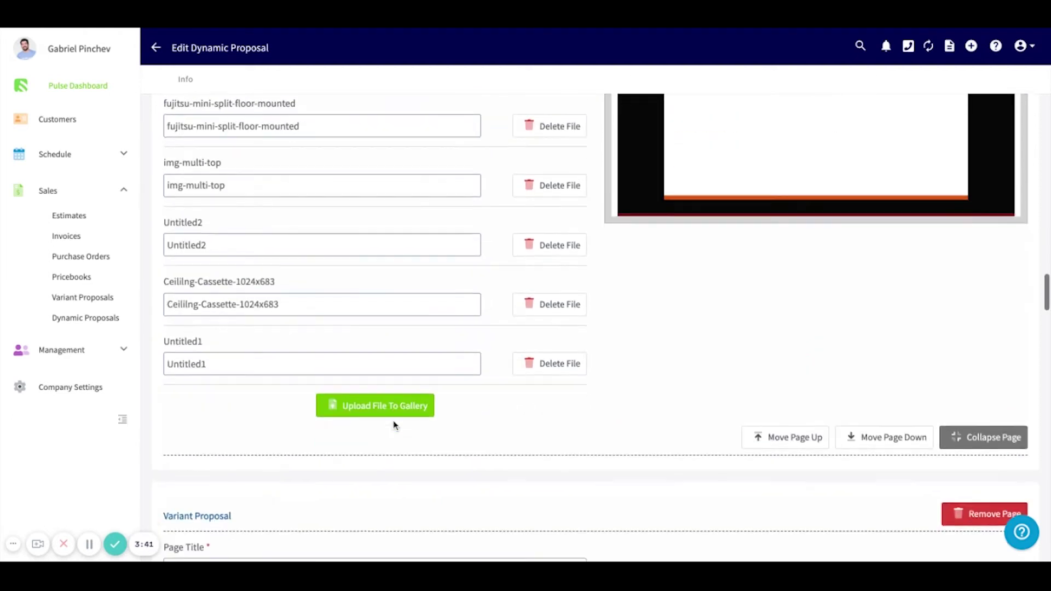
pyautogui.scroll(4, 394, 425)
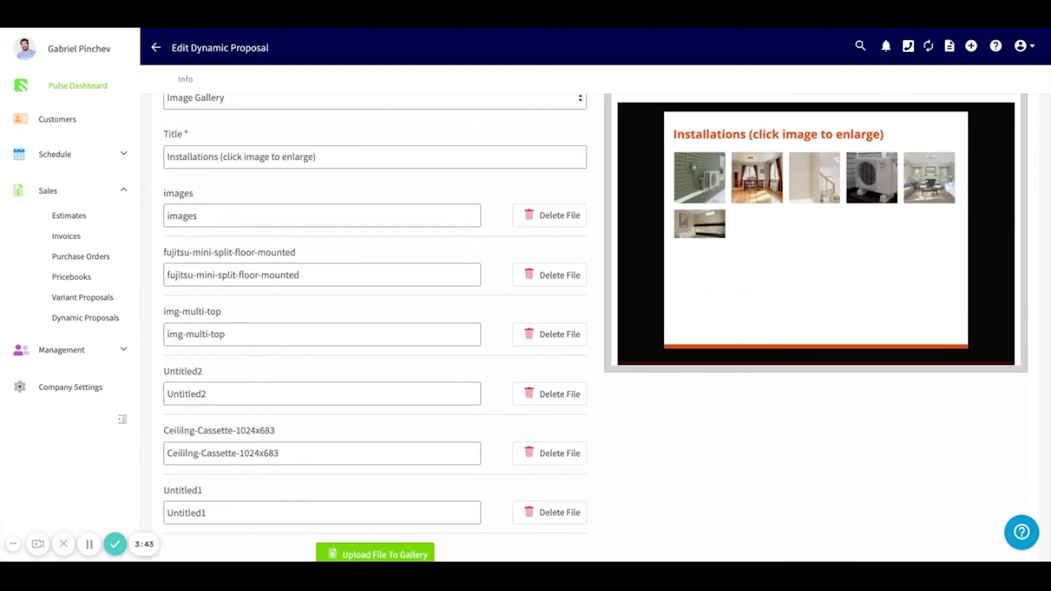
pyautogui.scroll(2, 230, 363)
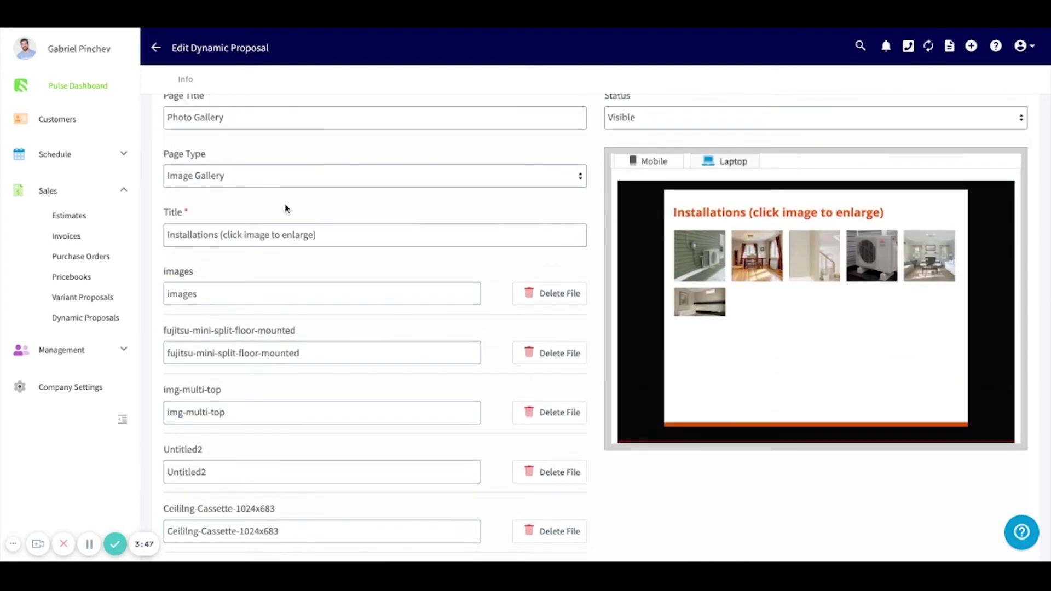
pyautogui.scroll(2, 287, 206)
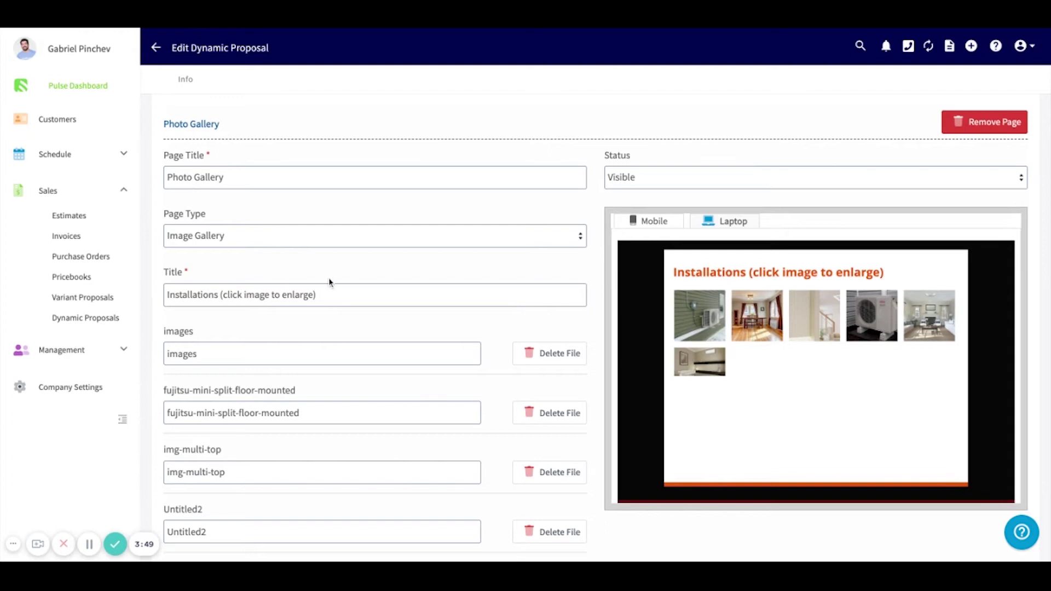
pyautogui.scroll(-1, 328, 282)
pyautogui.scroll(-1, 329, 282)
pyautogui.scroll(-1, 329, 283)
pyautogui.scroll(-1, 330, 283)
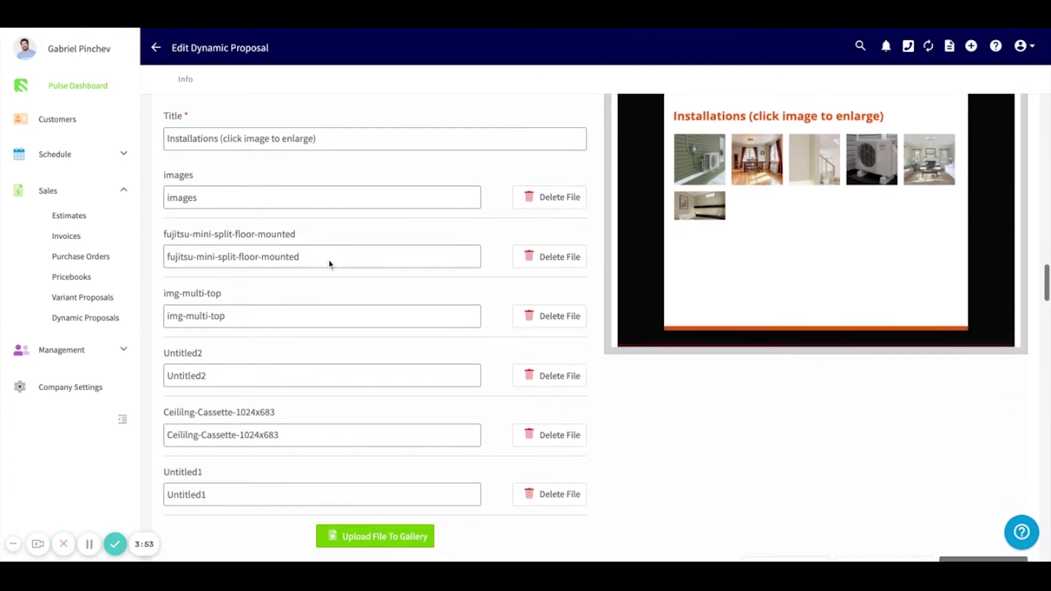
pyautogui.scroll(-6, 329, 264)
pyautogui.scroll(-1, 330, 261)
pyautogui.scroll(-2, 329, 256)
pyautogui.scroll(-3, 330, 255)
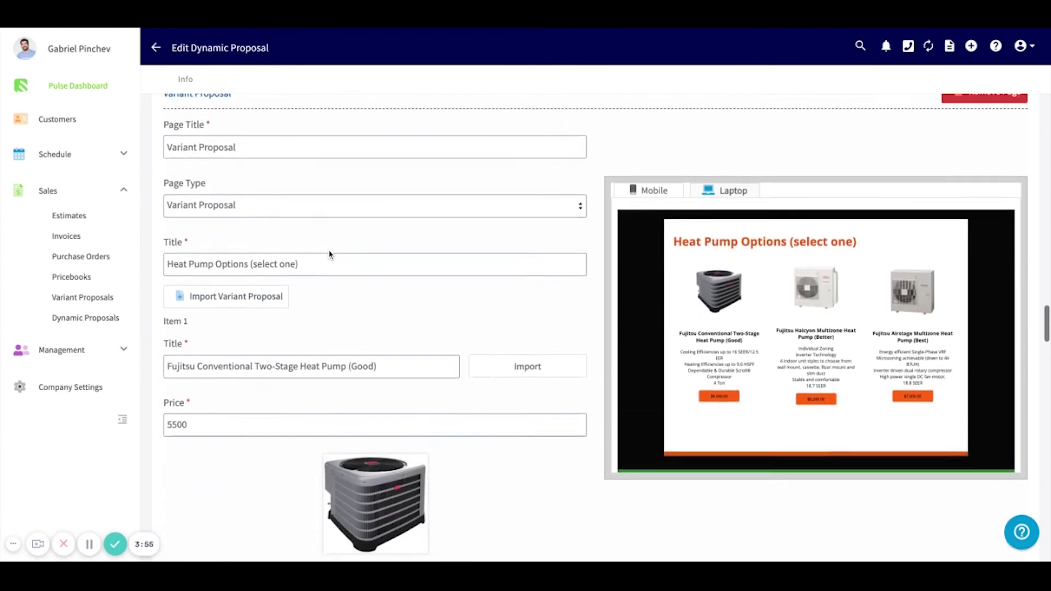
pyautogui.scroll(1, 329, 255)
pyautogui.scroll(-1, 329, 255)
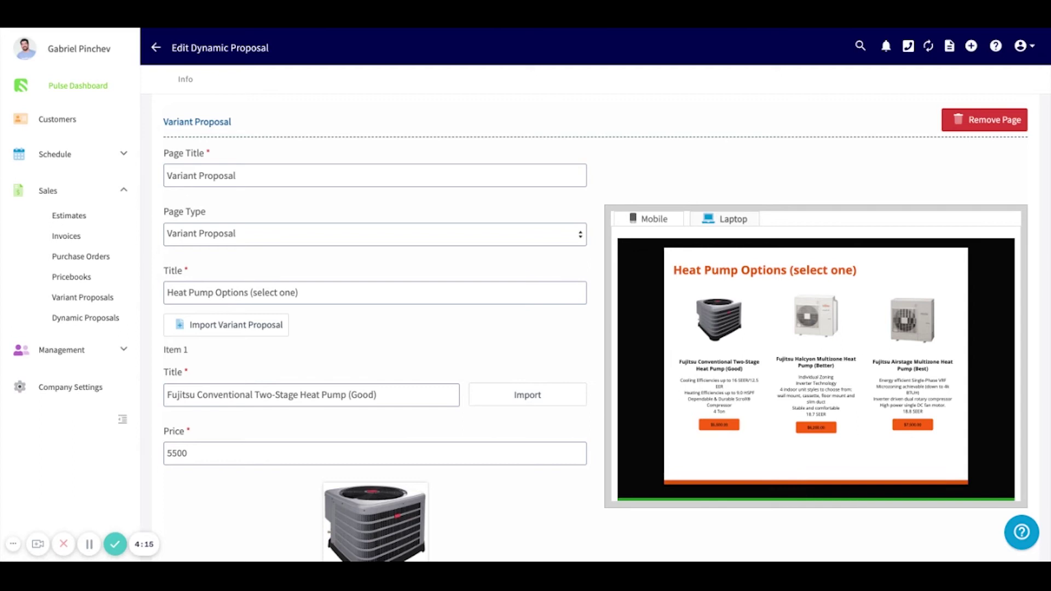
pyautogui.scroll(-1, 232, 235)
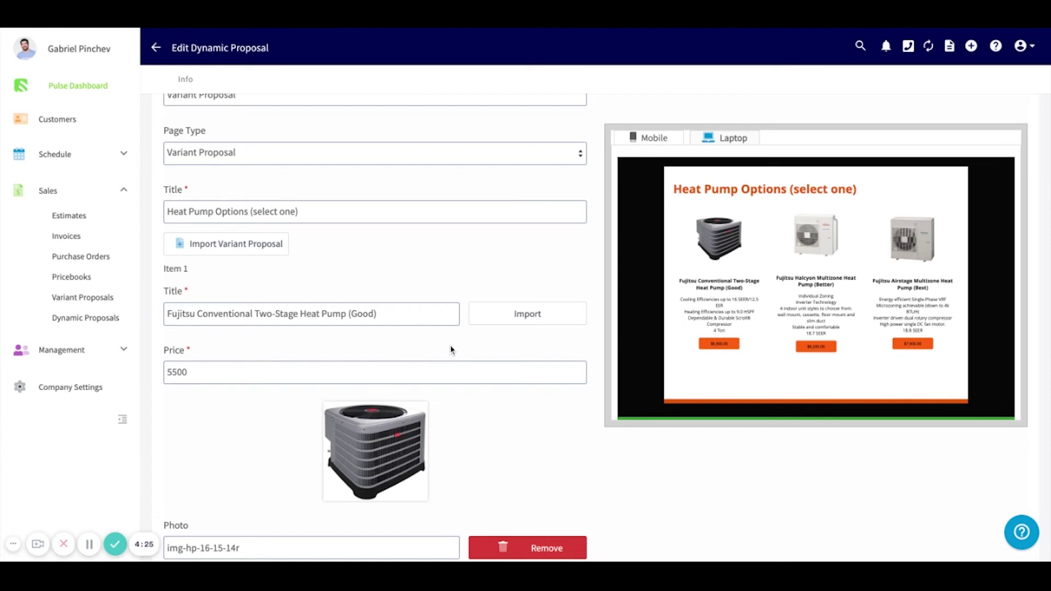
pyautogui.scroll(-2, 450, 350)
pyautogui.scroll(-2, 450, 350)
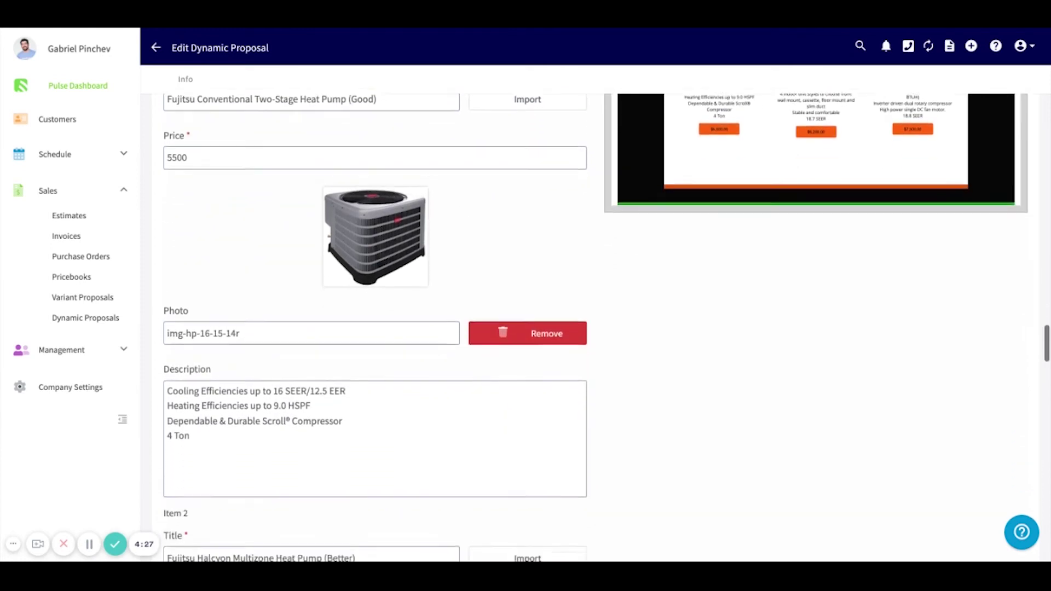
pyautogui.scroll(-1, 450, 349)
pyautogui.scroll(-2, 450, 350)
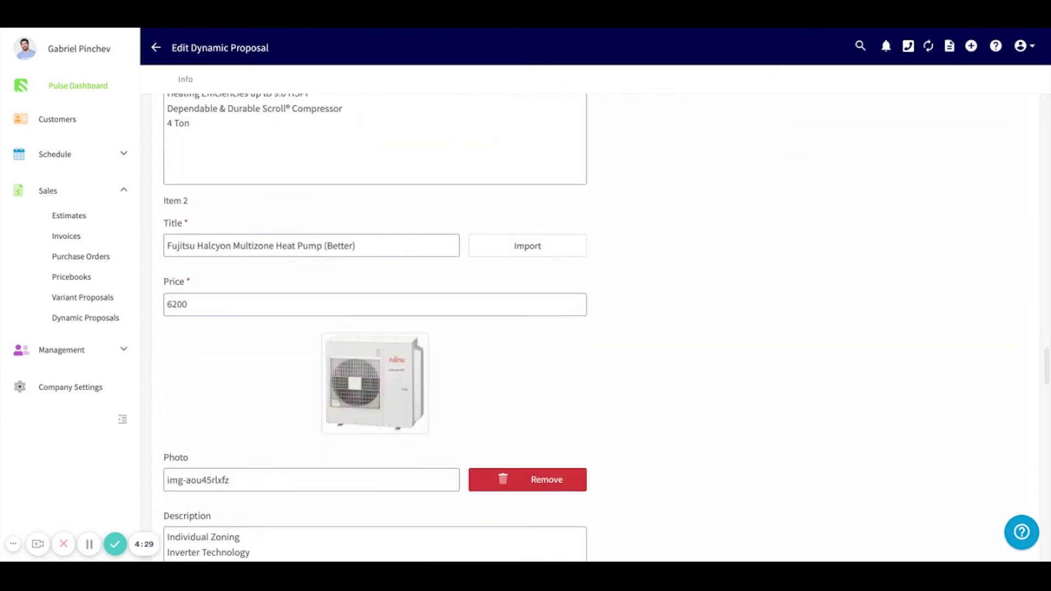
pyautogui.scroll(2, 777, 265)
pyautogui.scroll(2, 776, 265)
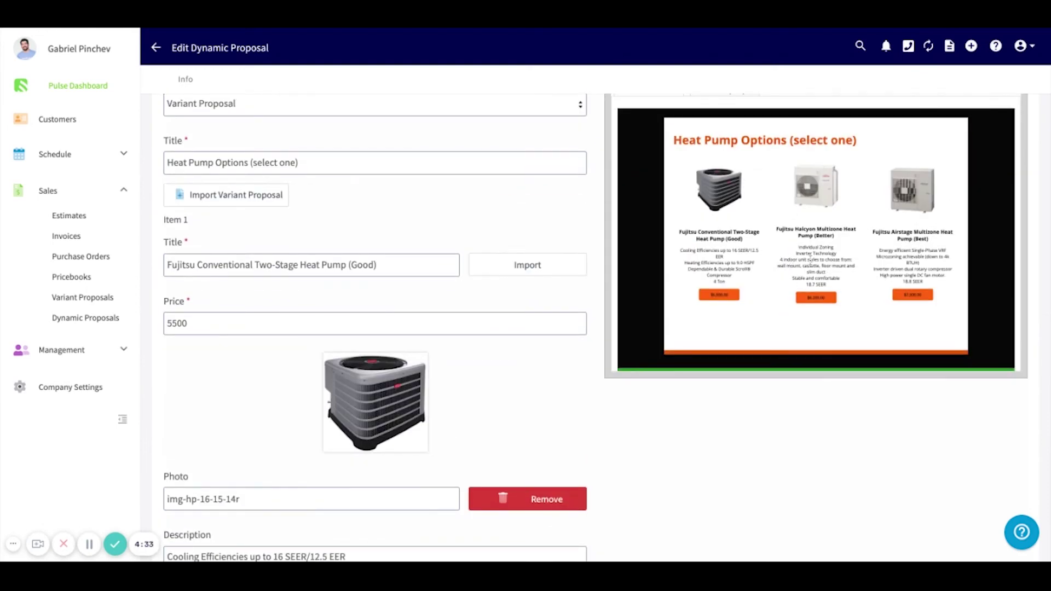
pyautogui.scroll(-4, 639, 492)
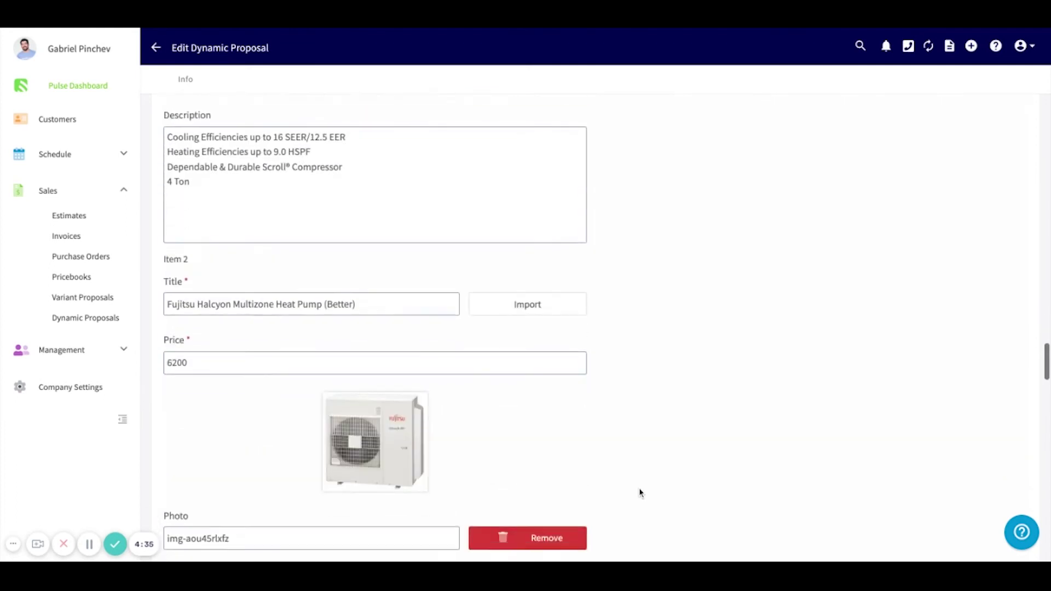
pyautogui.scroll(-1, 641, 493)
pyautogui.scroll(-3, 641, 493)
pyautogui.scroll(-3, 638, 490)
pyautogui.scroll(-5, 637, 491)
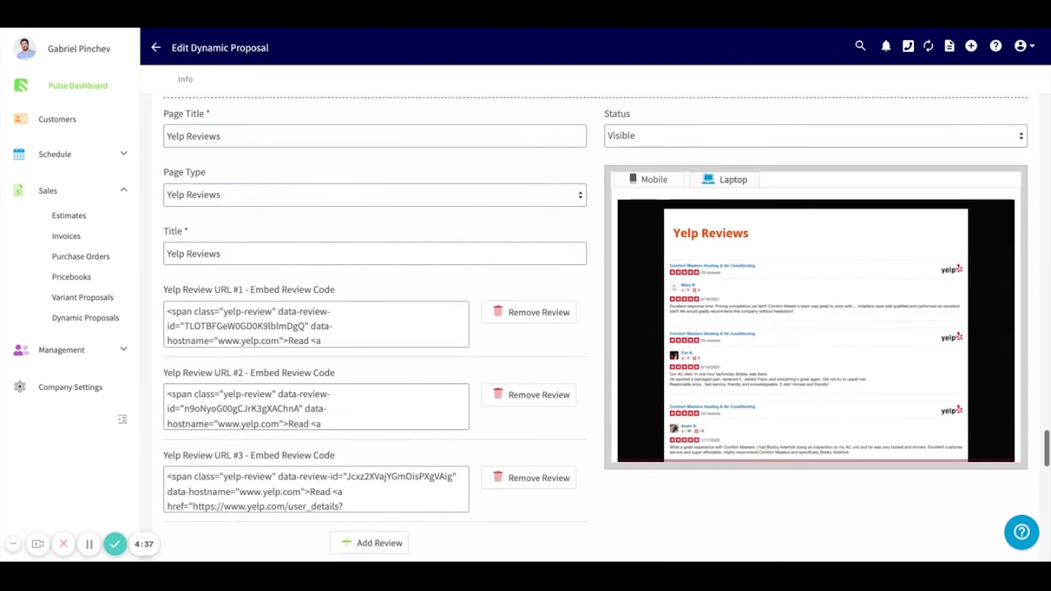
pyautogui.scroll(1, 638, 491)
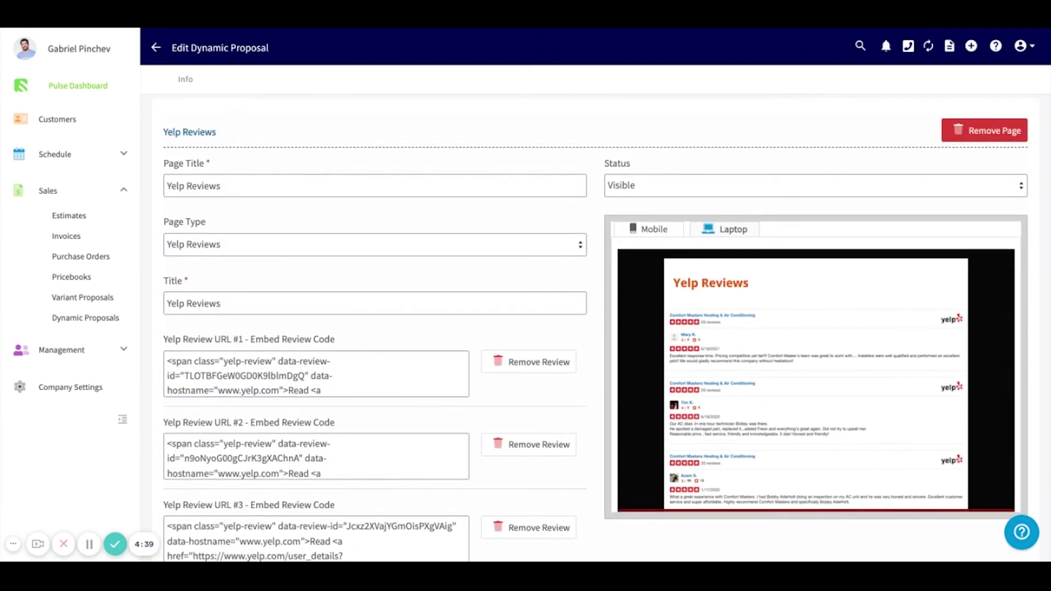
pyautogui.scroll(-1, 638, 490)
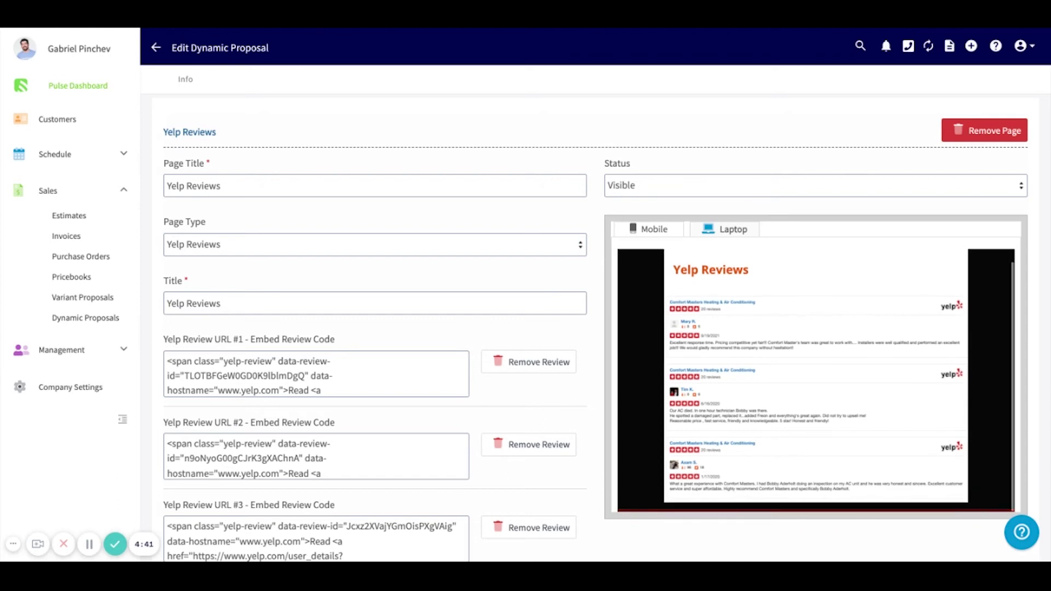
pyautogui.scroll(-2, 584, 469)
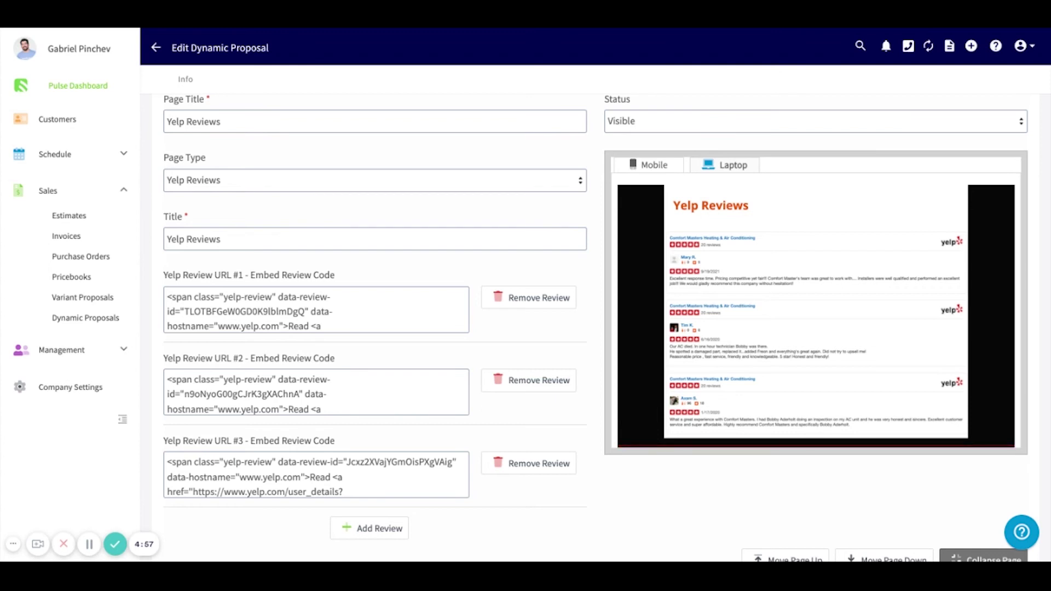
pyautogui.scroll(-1, 526, 328)
pyautogui.scroll(-3, 525, 328)
pyautogui.scroll(-1, 526, 328)
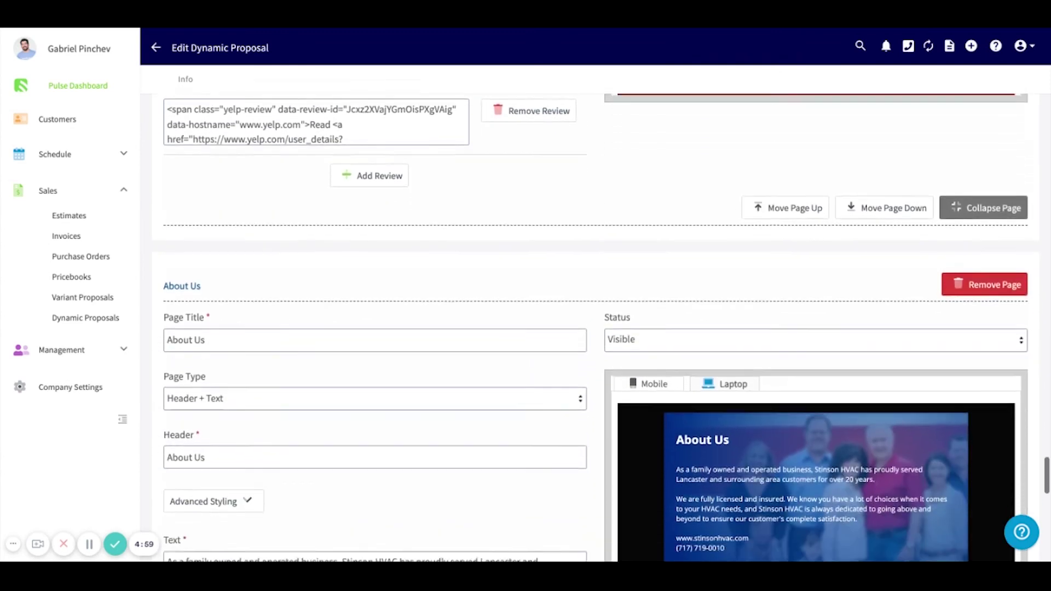
pyautogui.scroll(-2, 526, 328)
pyautogui.scroll(-1, 526, 328)
pyautogui.scroll(-5, 526, 329)
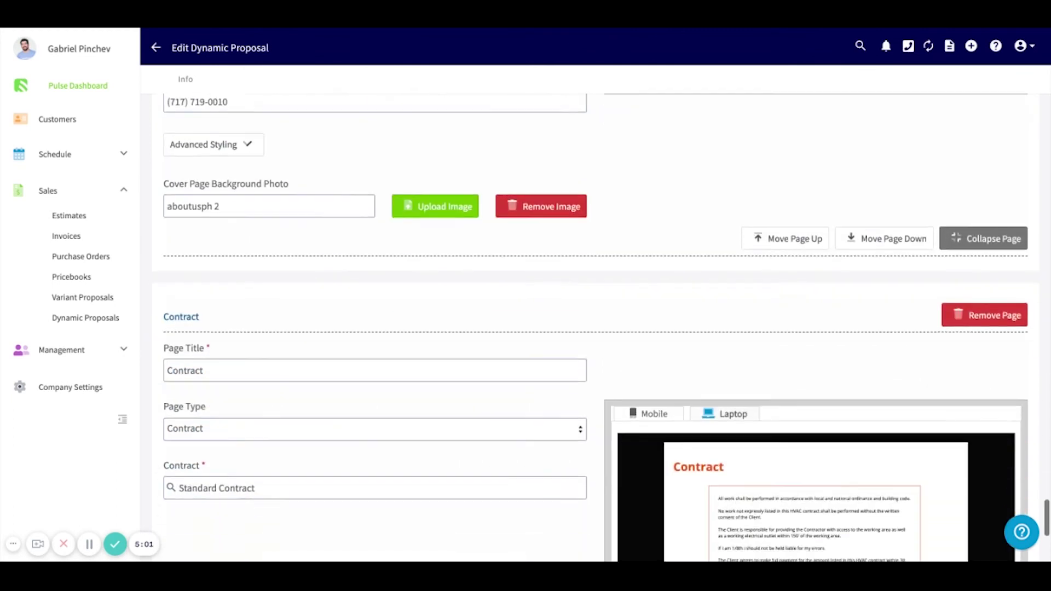
pyautogui.scroll(-1, 526, 329)
pyautogui.scroll(-3, 584, 434)
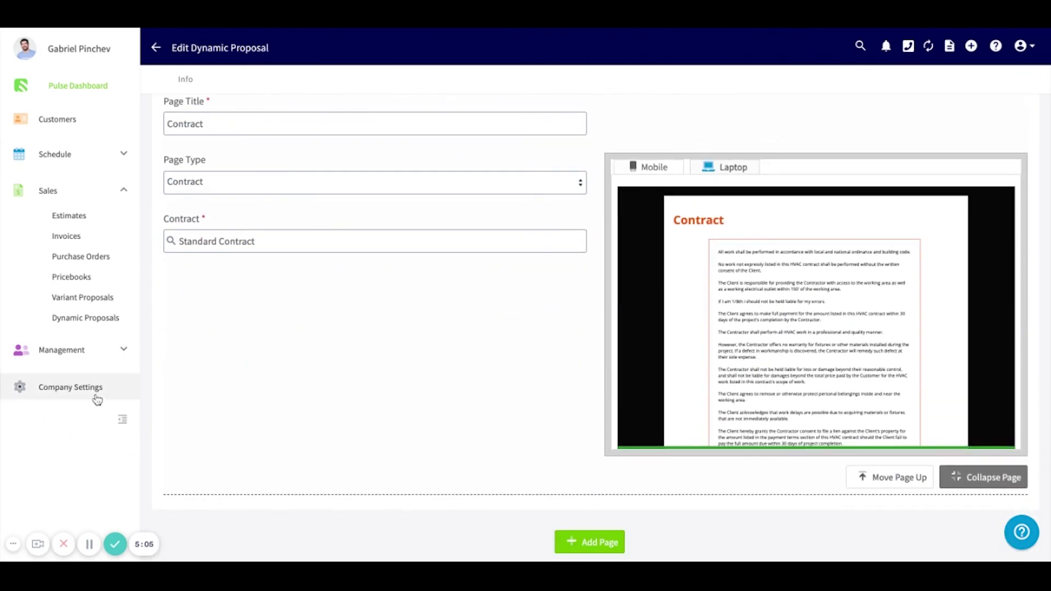
pyautogui.scroll(1, 315, 395)
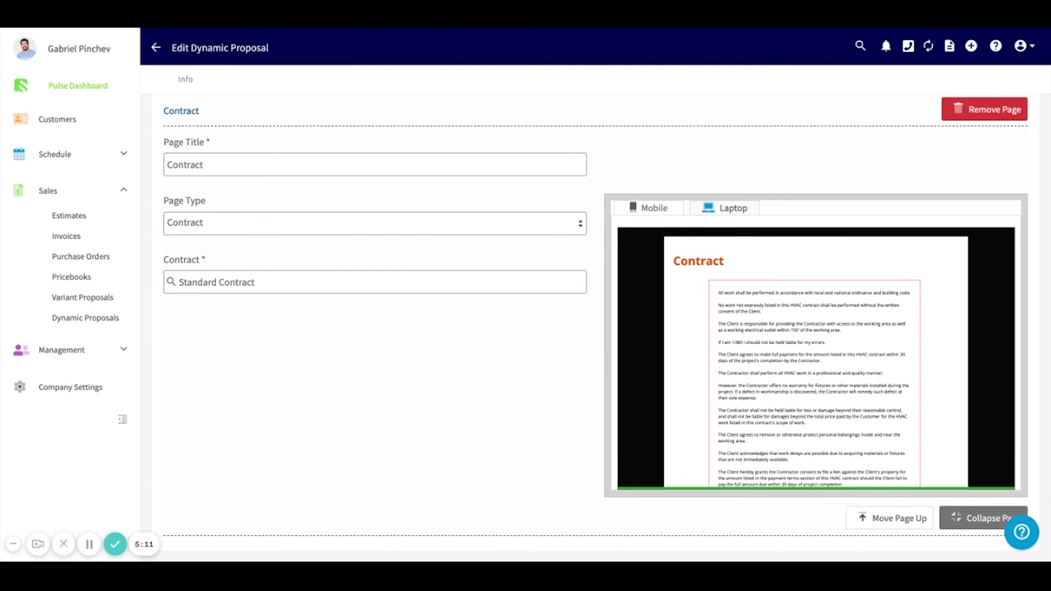
pyautogui.scroll(-3, 314, 377)
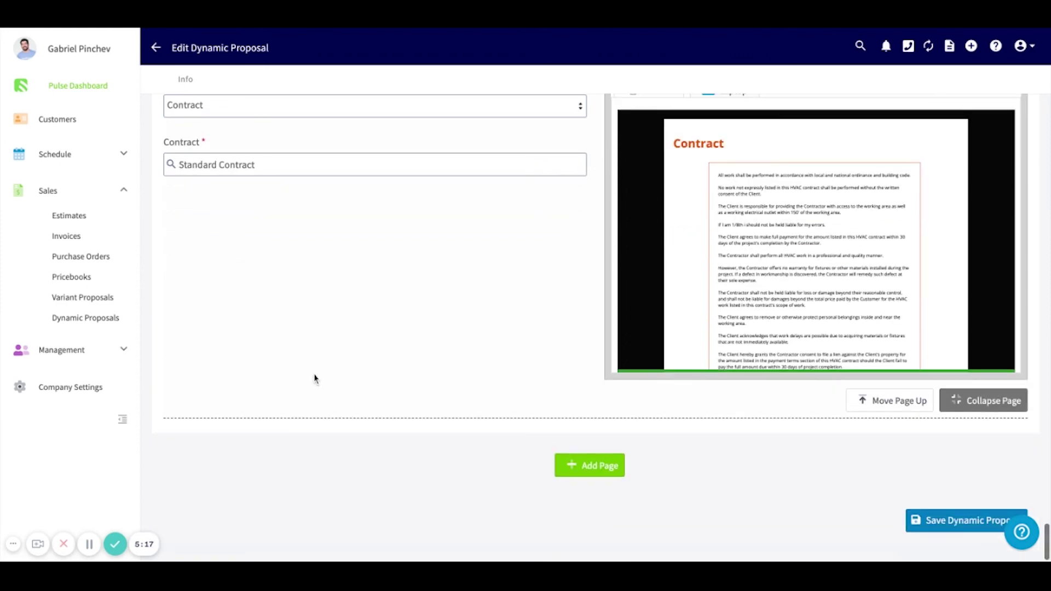
# Step: Add an Estimate/Invoice page, trying Estimate #1167 and Invoice #0077 before settling on Invoice #1169
pyautogui.click(590, 465)
pyautogui.scroll(-3, 394, 364)
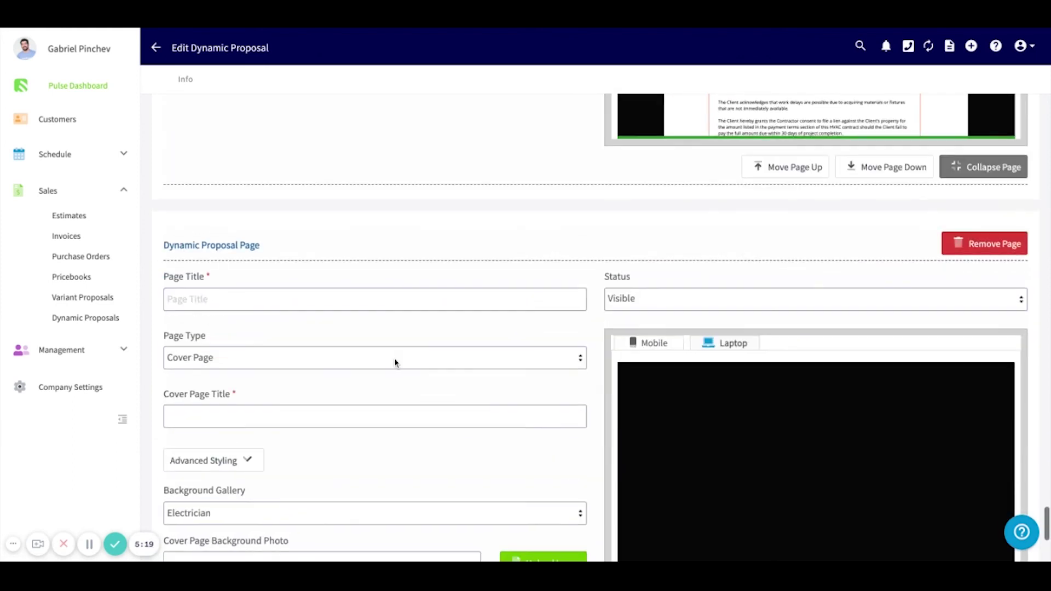
pyautogui.scroll(-1, 394, 363)
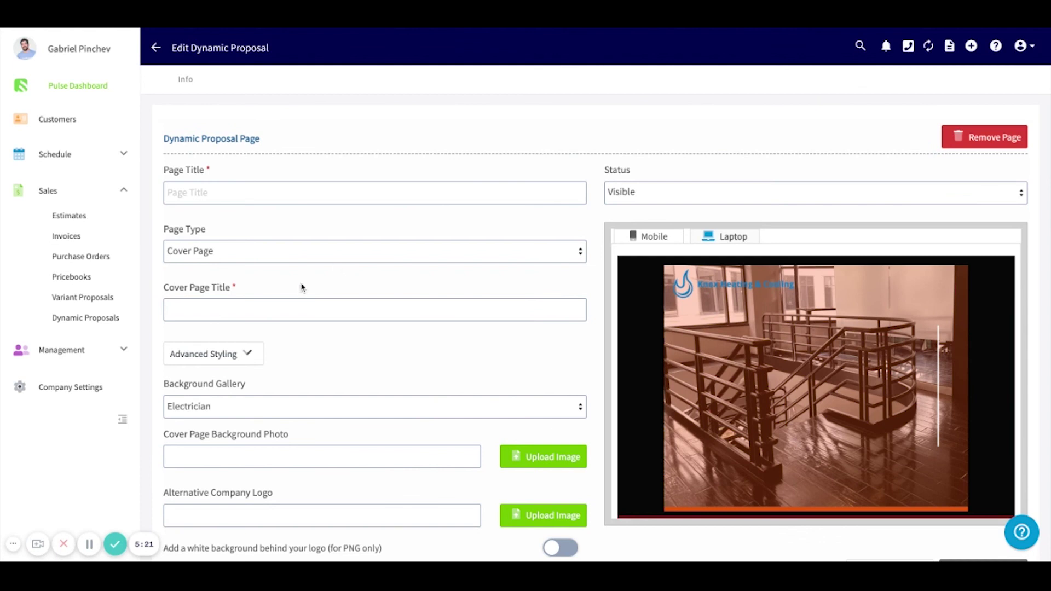
pyautogui.click(255, 251)
pyautogui.click(252, 270)
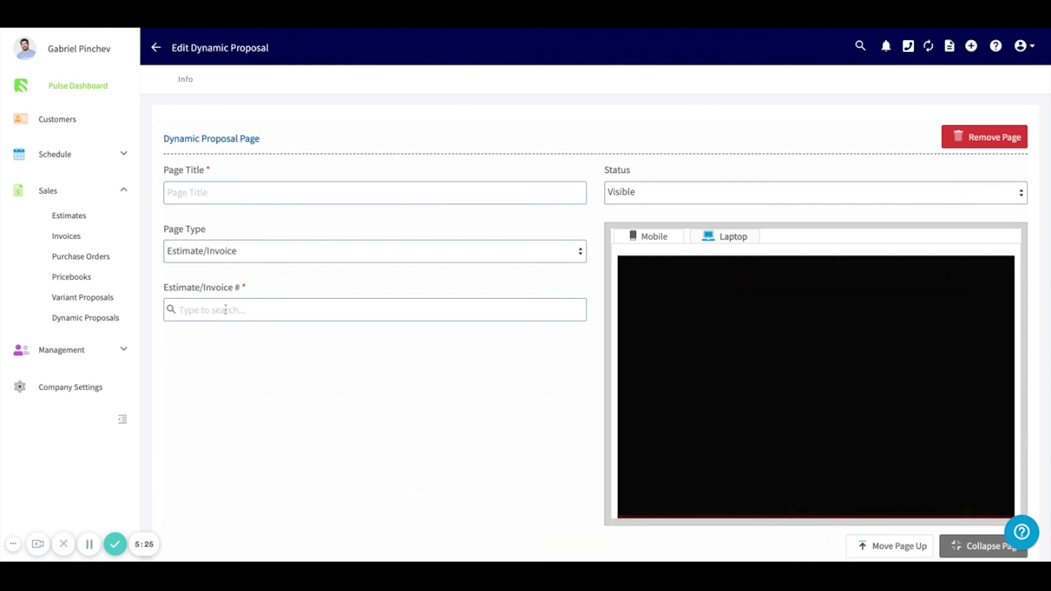
pyautogui.click(224, 309)
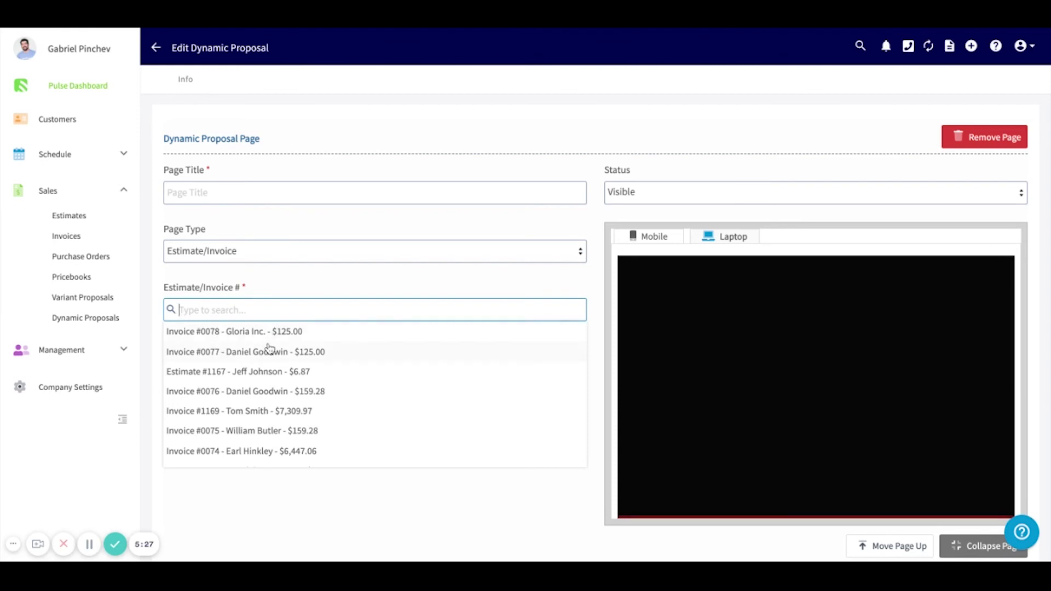
pyautogui.click(265, 371)
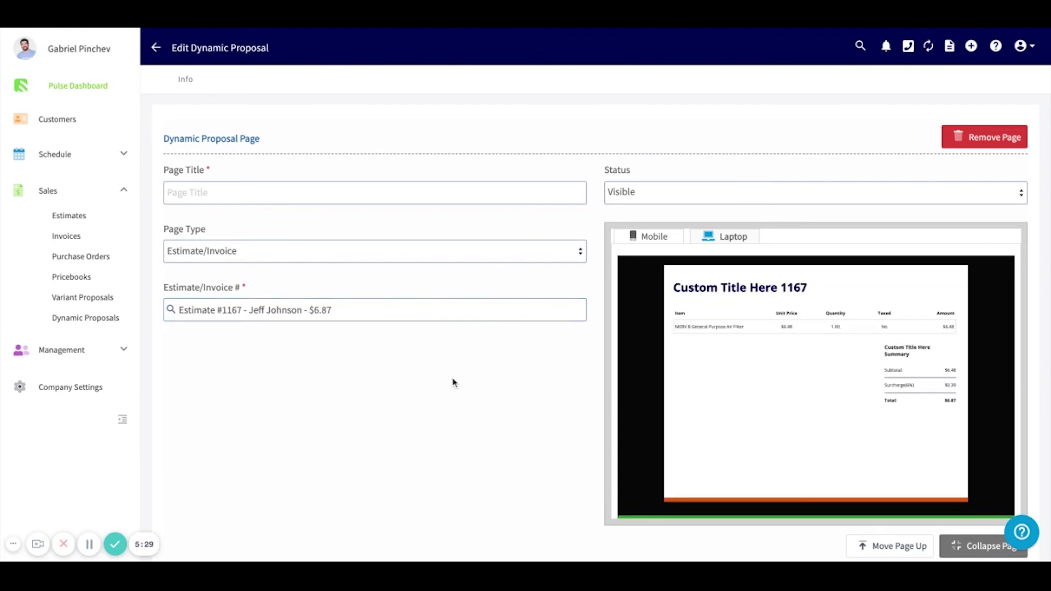
pyautogui.scroll(-1, 452, 379)
pyautogui.click(244, 287)
pyautogui.click(250, 328)
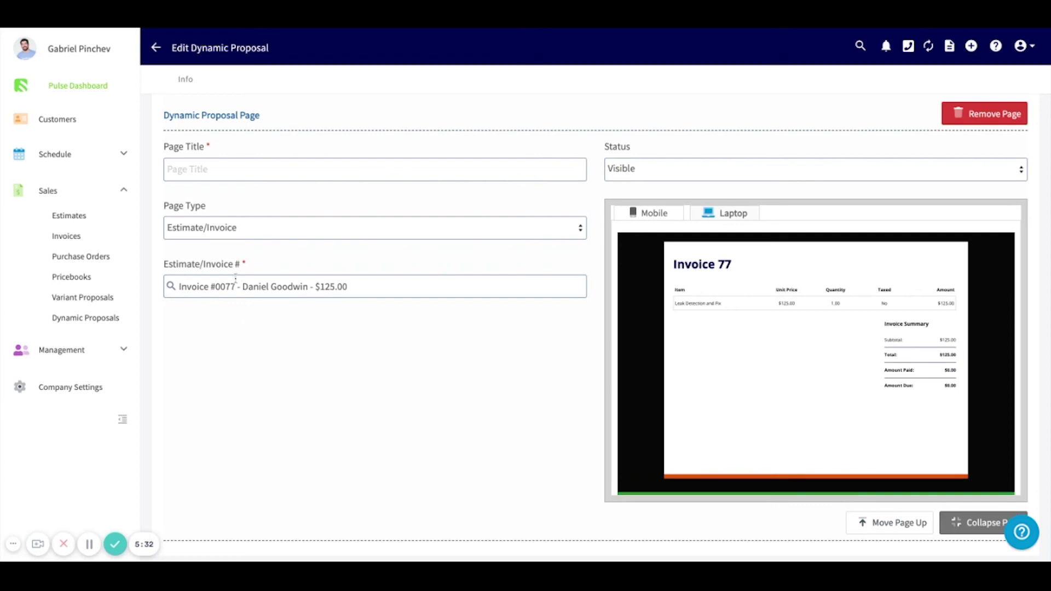
pyautogui.click(267, 287)
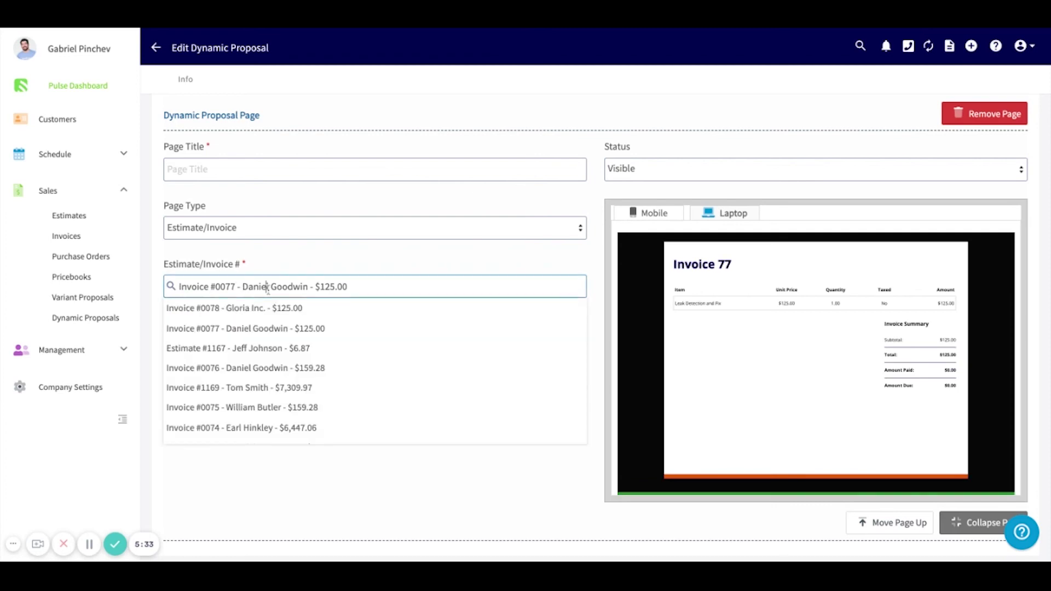
pyautogui.click(255, 393)
pyautogui.scroll(-3, 369, 374)
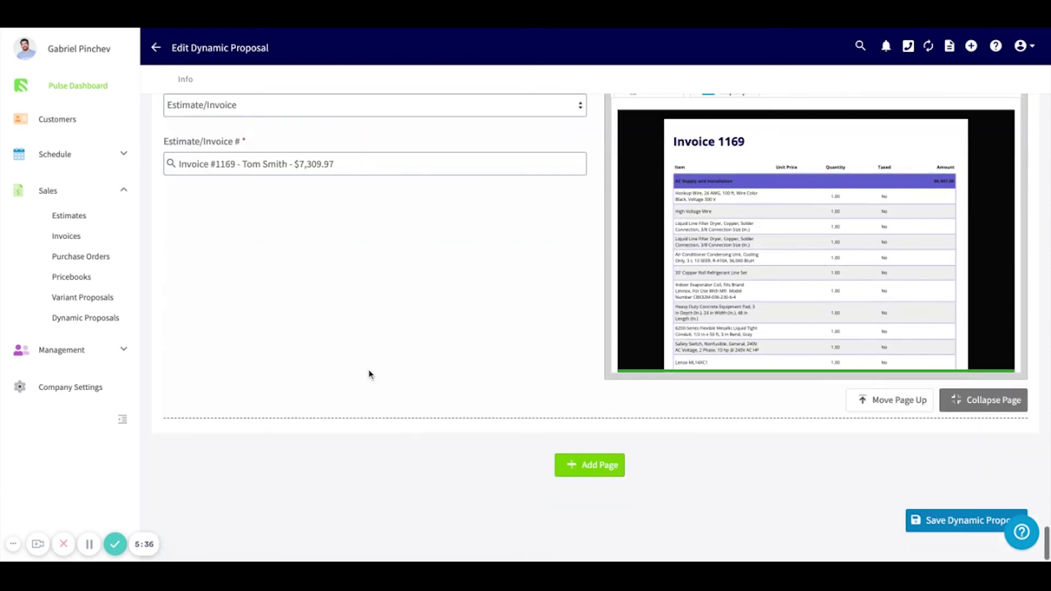
# Step: Append another page and move the invoice page up, then put the Contract page back above it
pyautogui.click(590, 466)
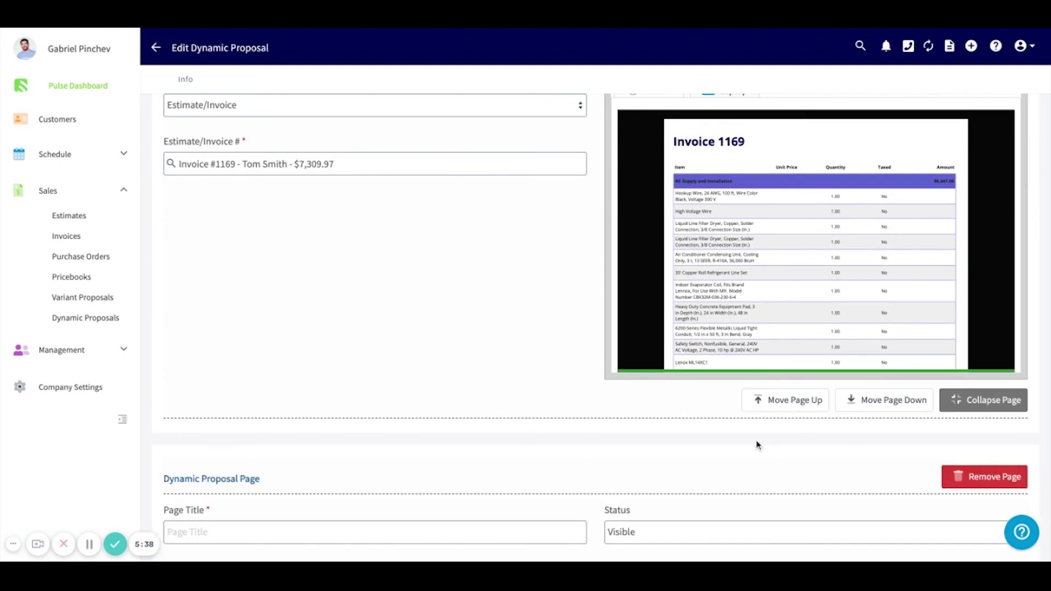
pyautogui.click(794, 403)
pyautogui.scroll(3, 408, 384)
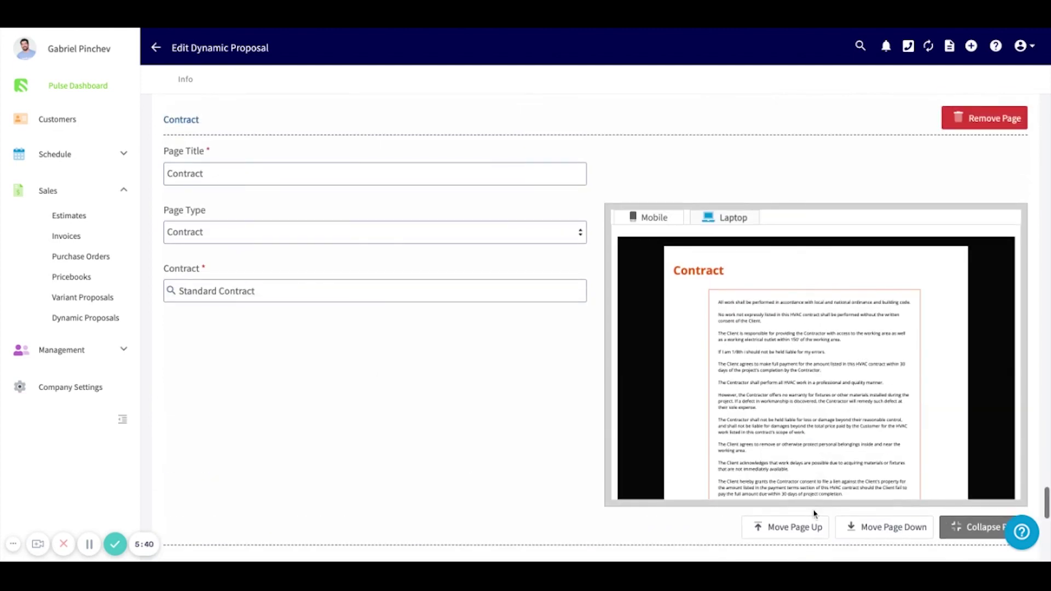
pyautogui.click(795, 527)
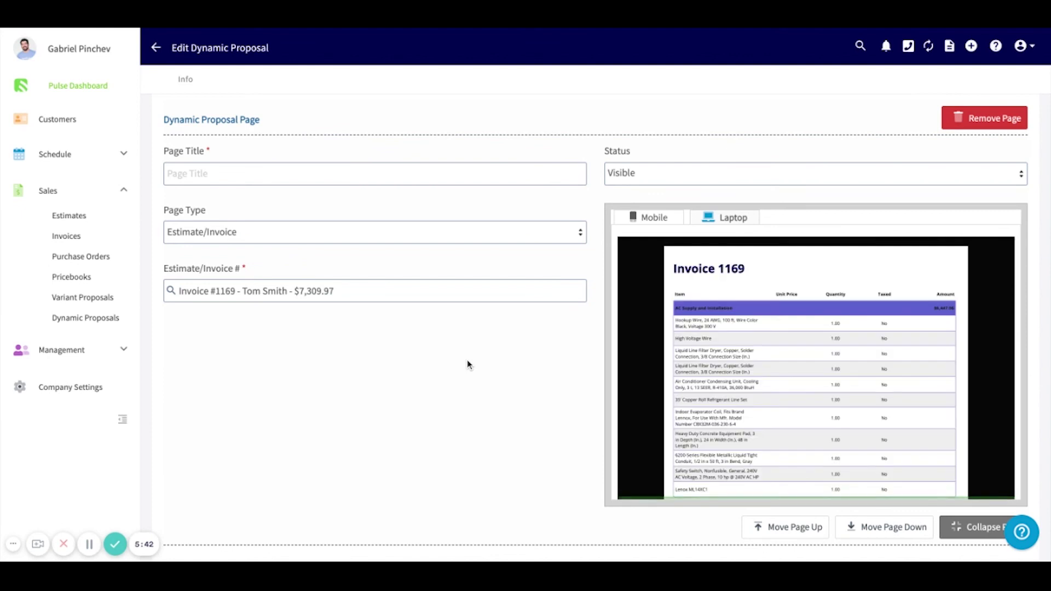
pyautogui.scroll(-1, 467, 364)
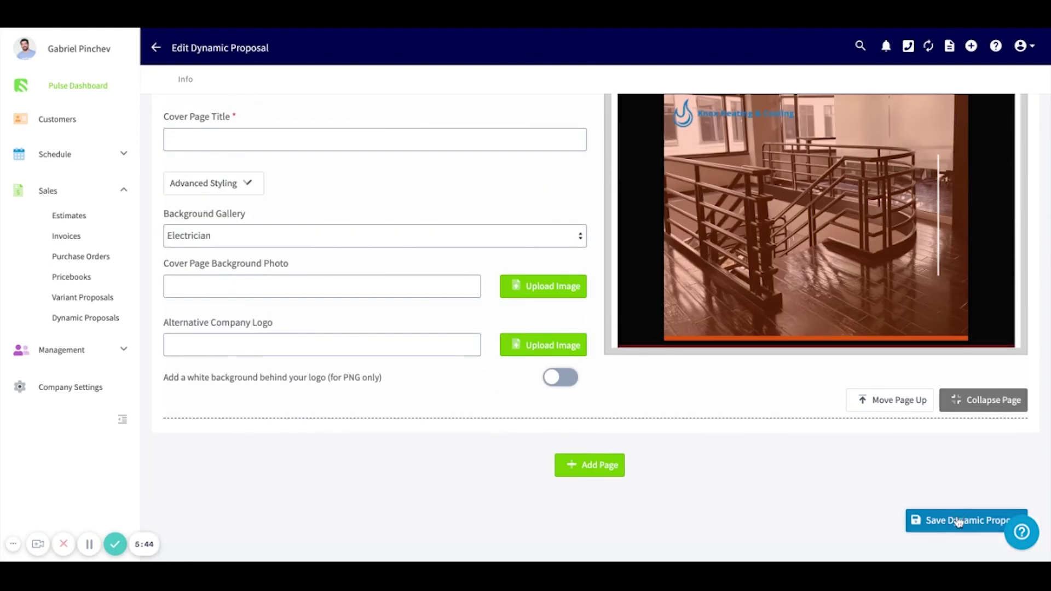
# Step: Save the Mini Split System template with Save Dynamic Proposal
pyautogui.click(957, 526)
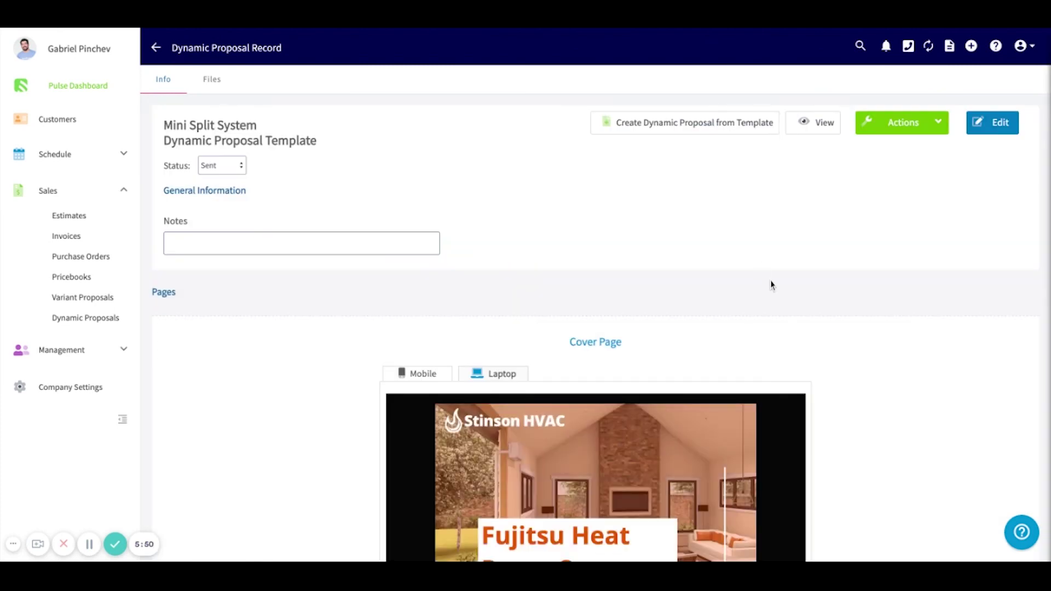
pyautogui.scroll(-3, 770, 285)
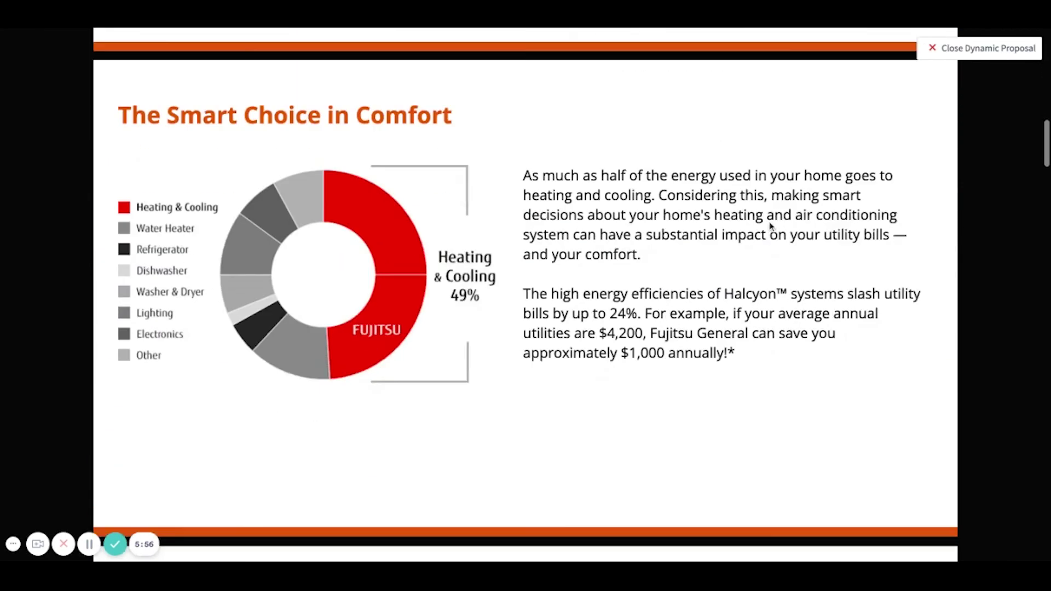
pyautogui.scroll(-2, 770, 227)
pyautogui.scroll(-5, 770, 228)
pyautogui.scroll(-3, 771, 228)
pyautogui.scroll(-5, 770, 228)
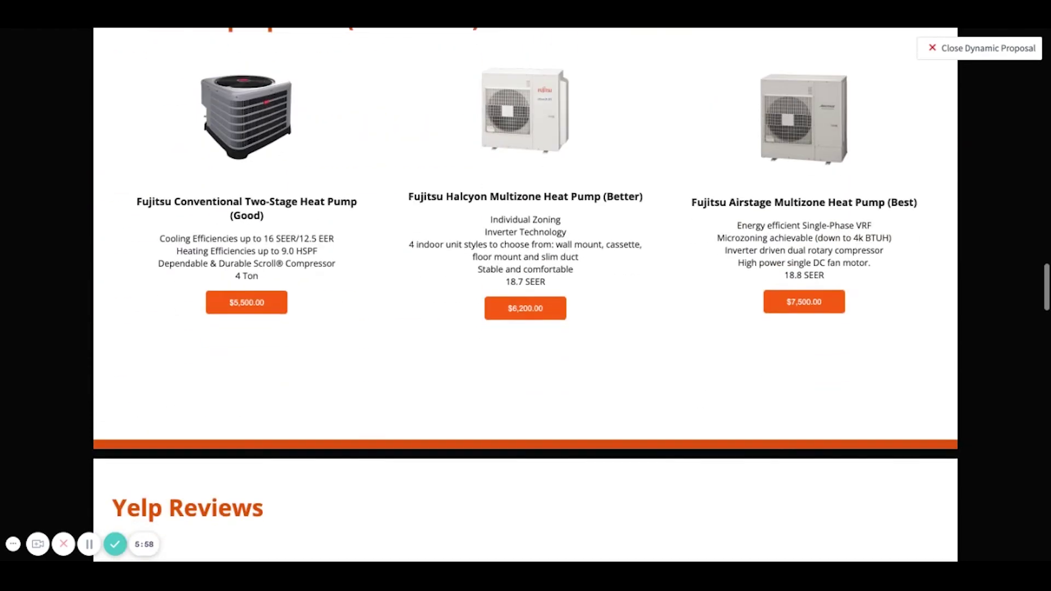
pyautogui.scroll(-2, 770, 228)
pyautogui.scroll(-1, 526, 295)
pyautogui.scroll(-3, 525, 296)
pyautogui.scroll(-4, 525, 296)
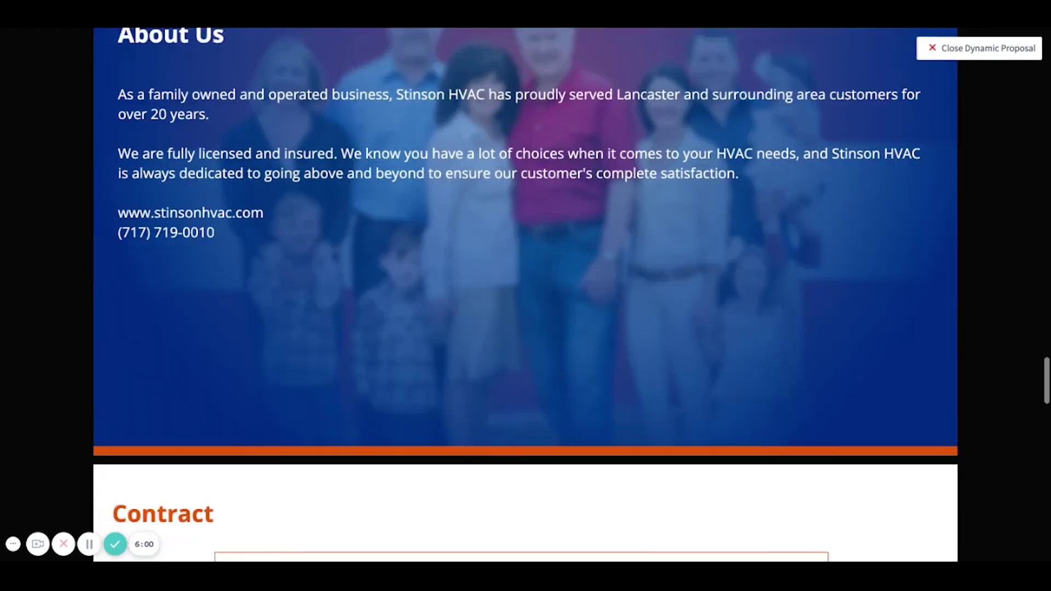
pyautogui.scroll(-3, 525, 296)
pyautogui.scroll(-5, 526, 296)
pyautogui.scroll(-3, 526, 296)
pyautogui.scroll(-4, 525, 296)
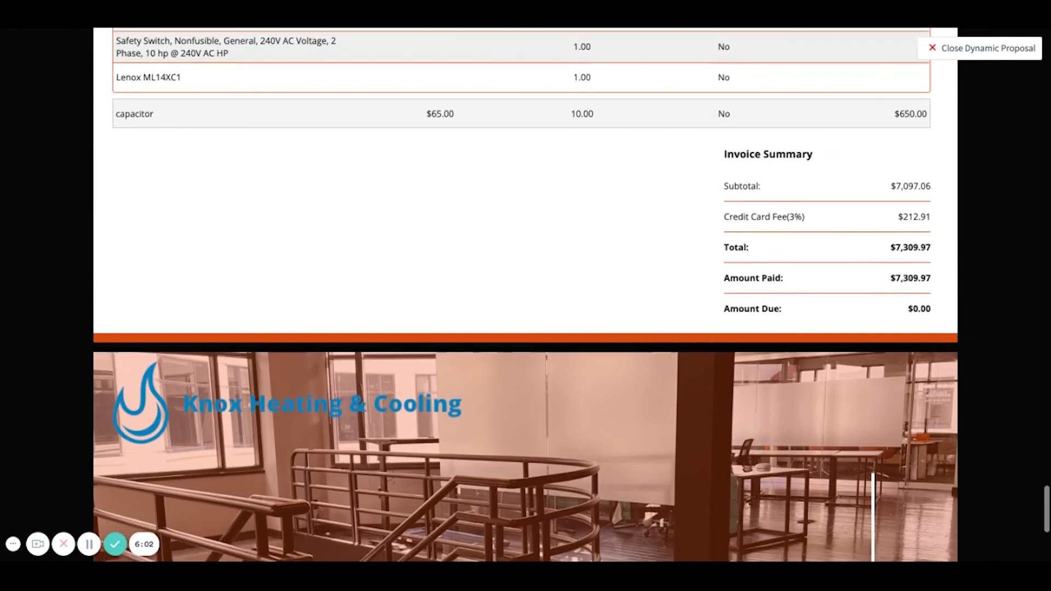
pyautogui.scroll(-4, 525, 295)
pyautogui.scroll(5, 653, 301)
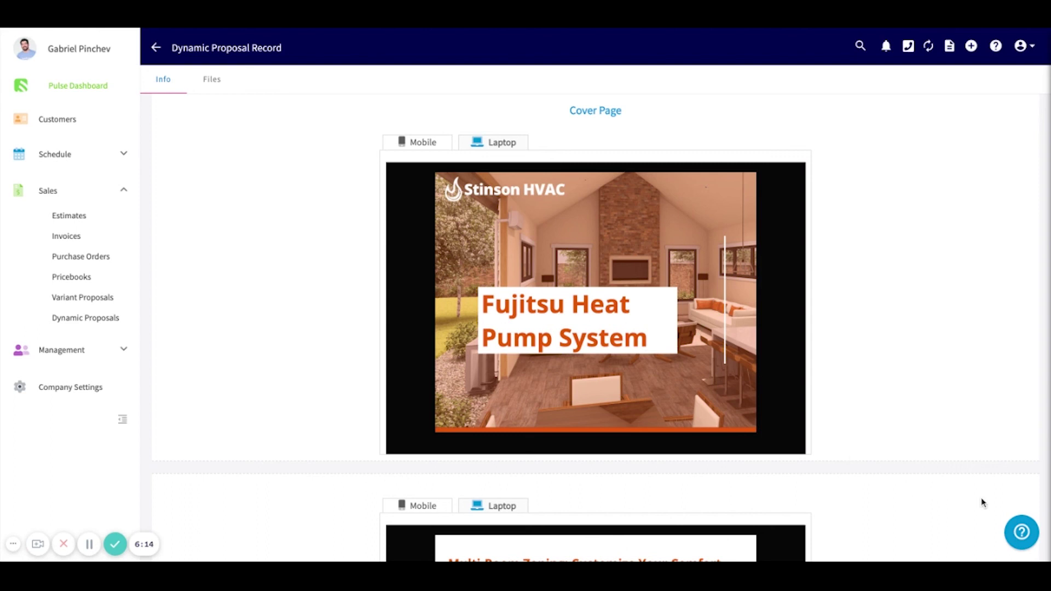
# Step: Show the Self-Help Center and Chat With Us options from the round help button
pyautogui.click(1021, 531)
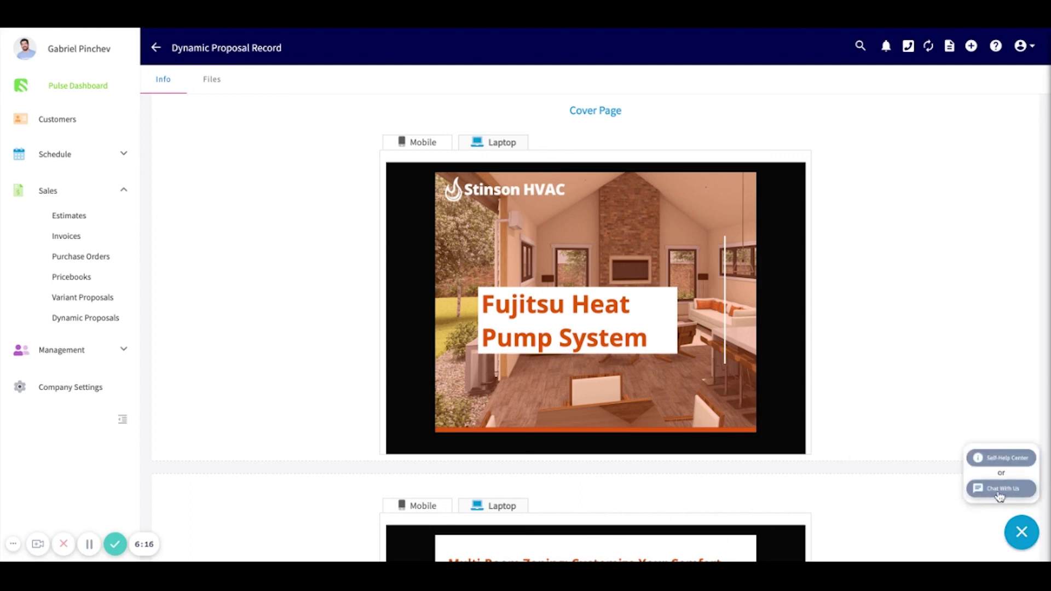